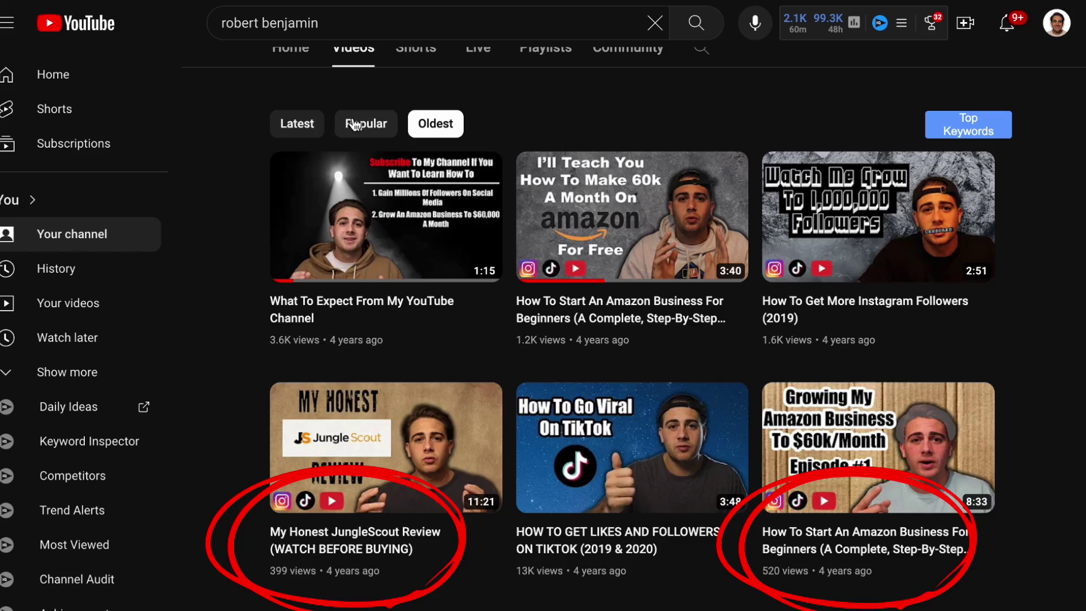
- Sort the channel's videos by Popular and scroll through the video grid
{"action": "left_click", "coordinate": [355, 126]}
{"action": "scroll", "coordinate": [222, 410], "scroll_direction": "down", "scroll_amount": 3}
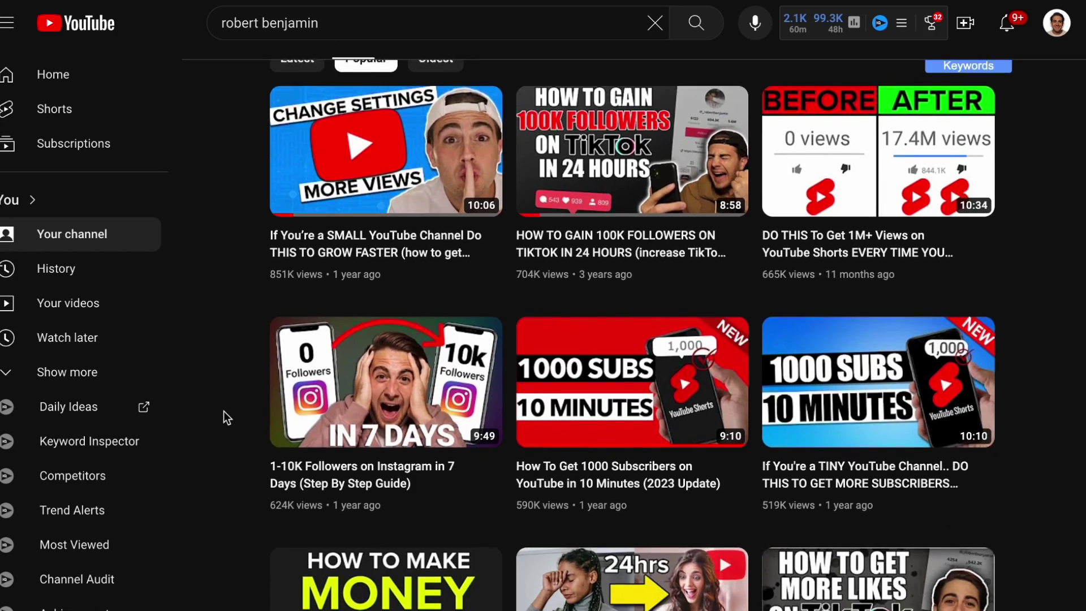
{"action": "scroll", "coordinate": [223, 410], "scroll_direction": "down", "scroll_amount": 5}
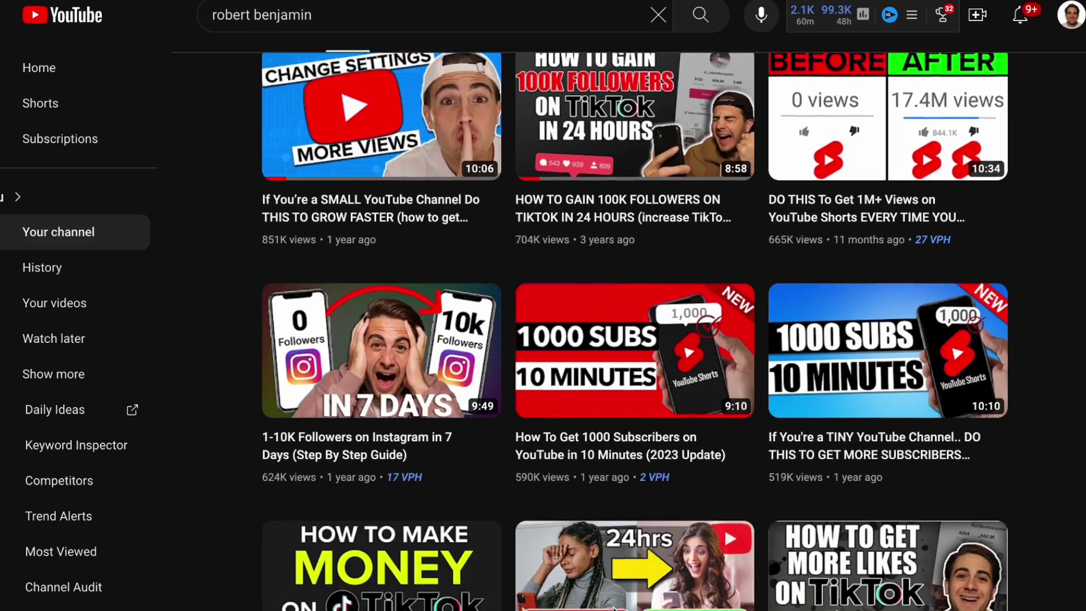
{"action": "scroll", "coordinate": [282, 588], "scroll_direction": "down", "scroll_amount": 5}
{"action": "scroll", "coordinate": [283, 588], "scroll_direction": "down", "scroll_amount": 8}
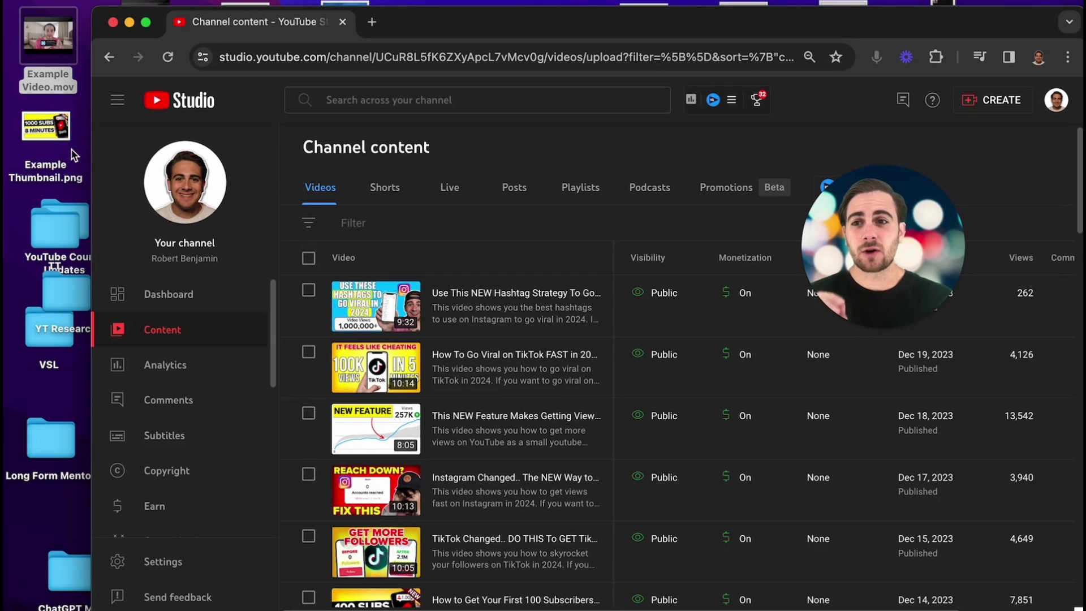
- Complete the note's Pinned comment line and enter 'DUMMY TITLE' after Title:
{"action": "left_click", "coordinate": [58, 86]}
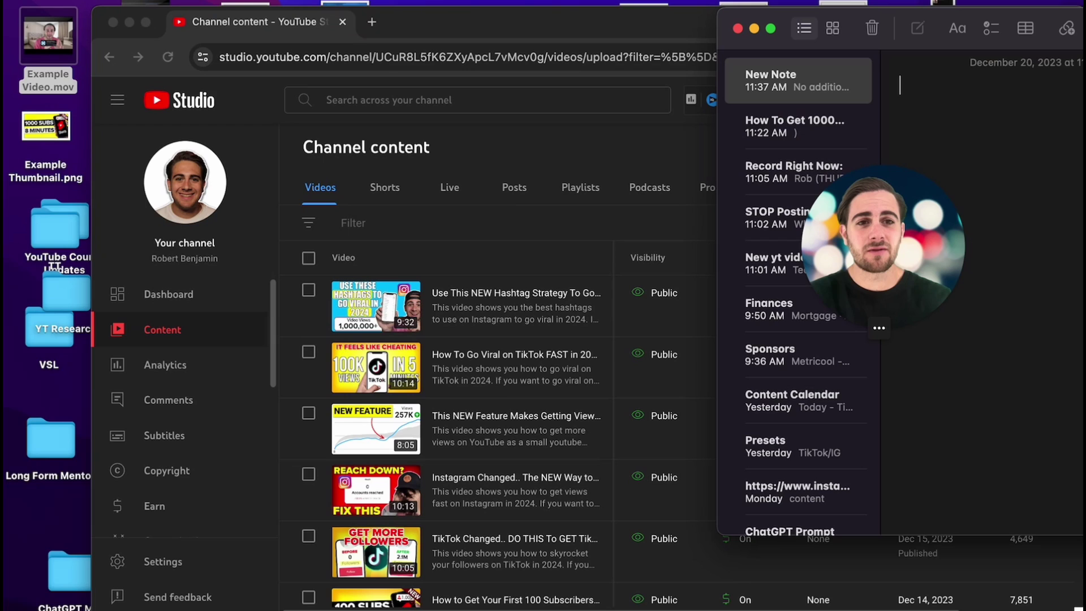
{"action": "left_click_drag", "start_coordinate": [976, 18], "coordinate": [673, 59]}
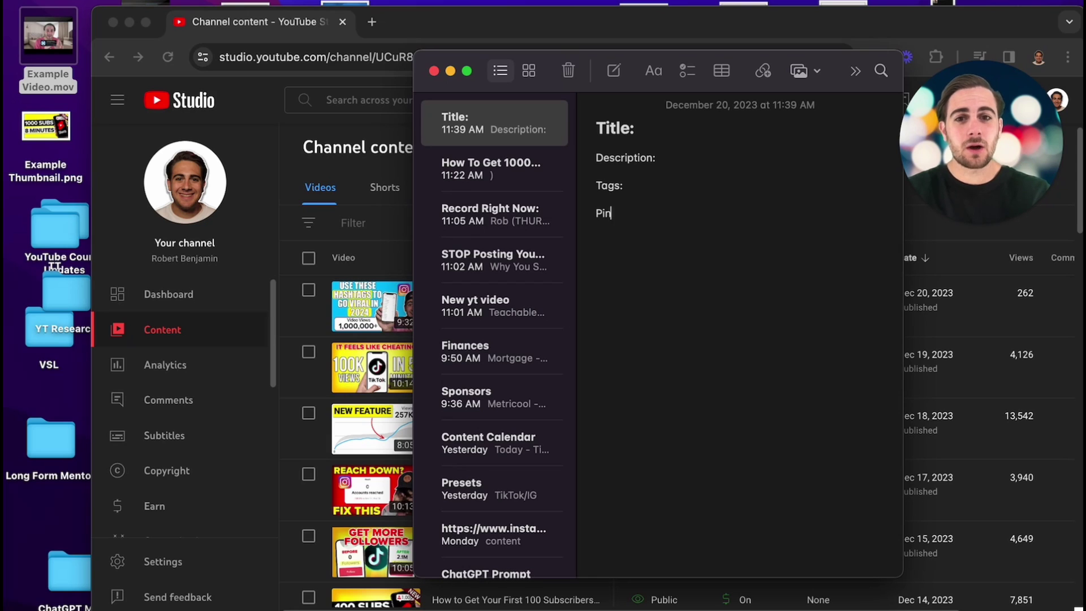
{"action": "type", "text": "mment:"}
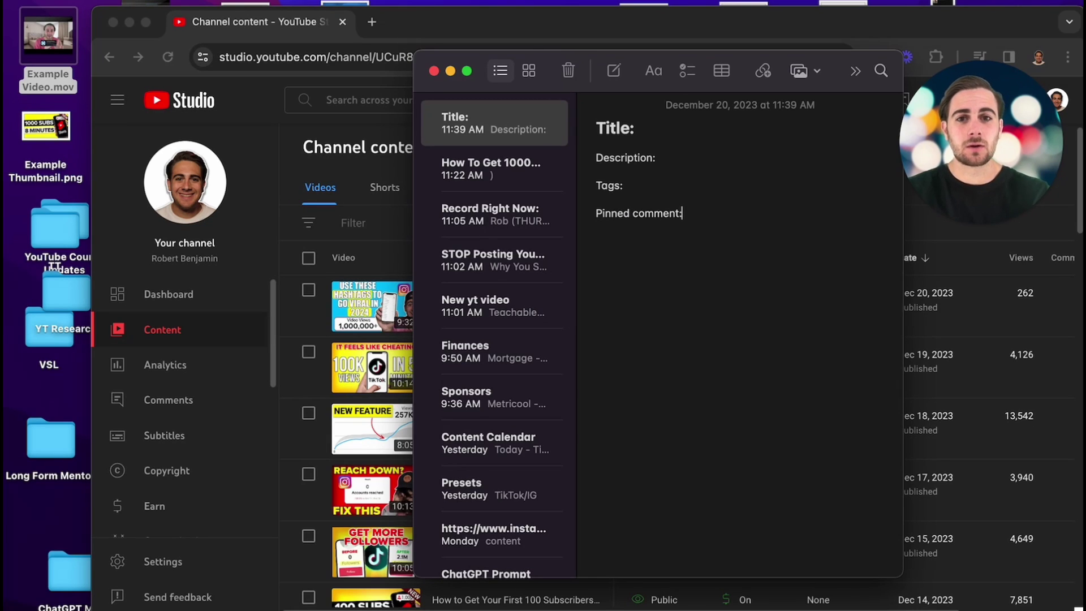
{"action": "left_click", "coordinate": [637, 128]}
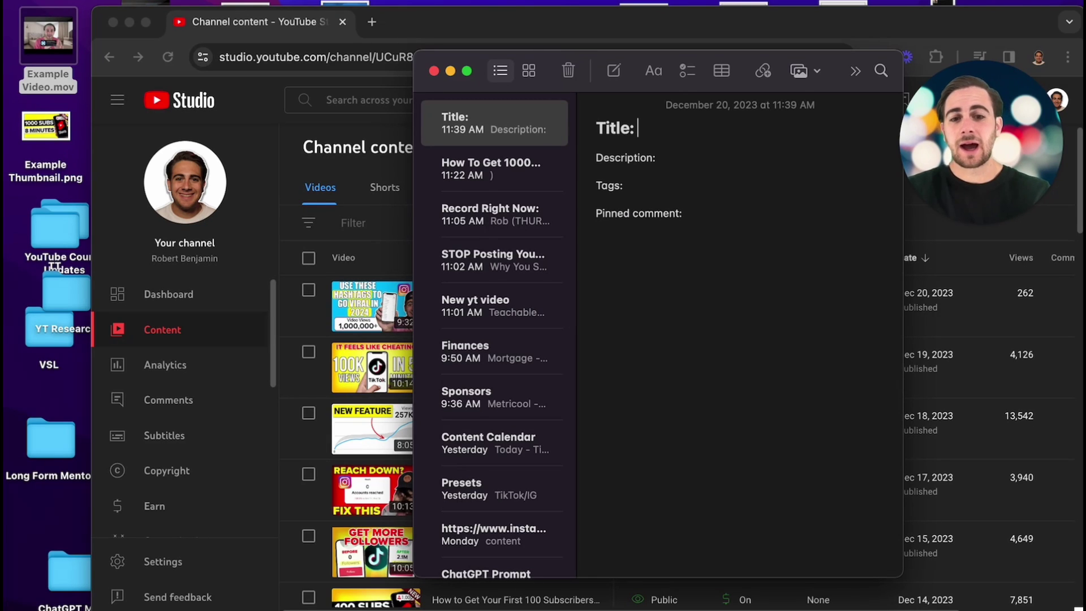
{"action": "type", "text": "DUMMY TI"}
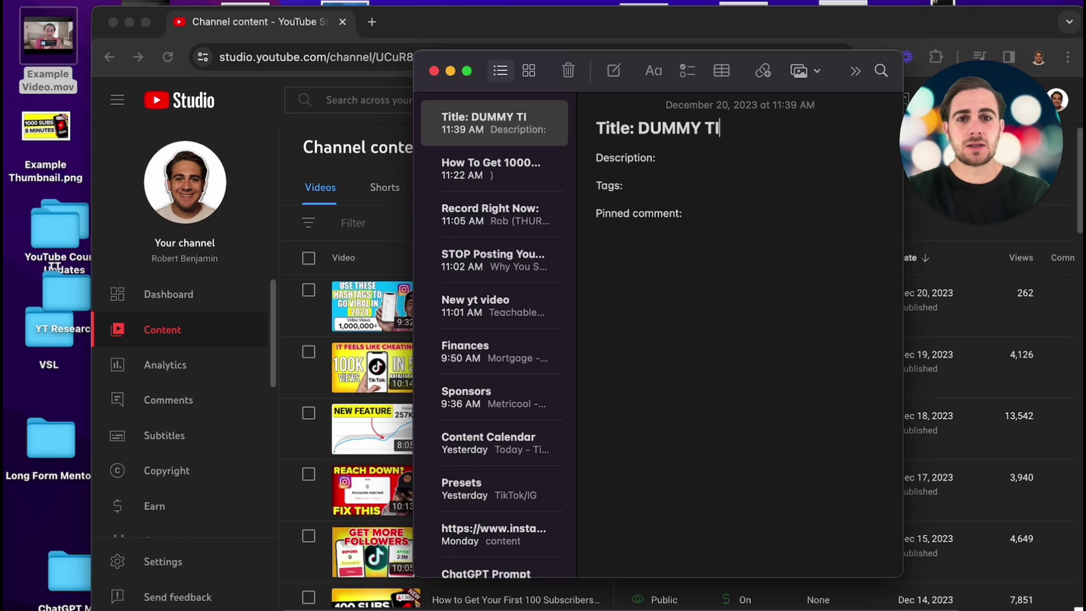
{"action": "type", "text": "TLE"}
{"action": "left_click_drag", "start_coordinate": [638, 128], "coordinate": [753, 128]}
{"action": "key", "text": "cmd+c"}
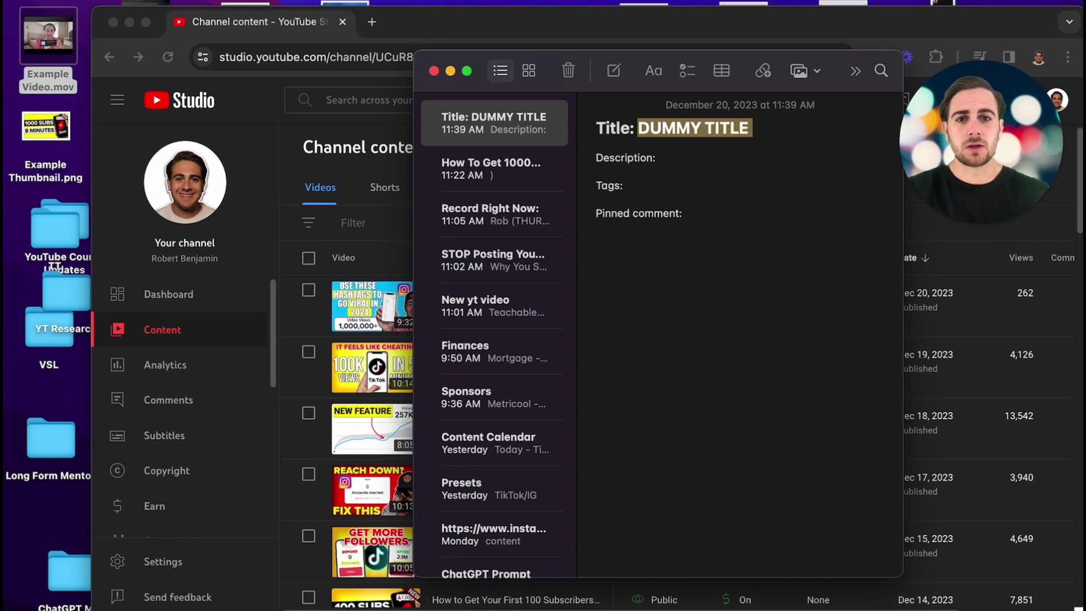
- Rename the desktop video and thumbnail files to DUMMY TITLE
{"action": "left_click", "coordinate": [67, 69]}
{"action": "left_click", "coordinate": [61, 73]}
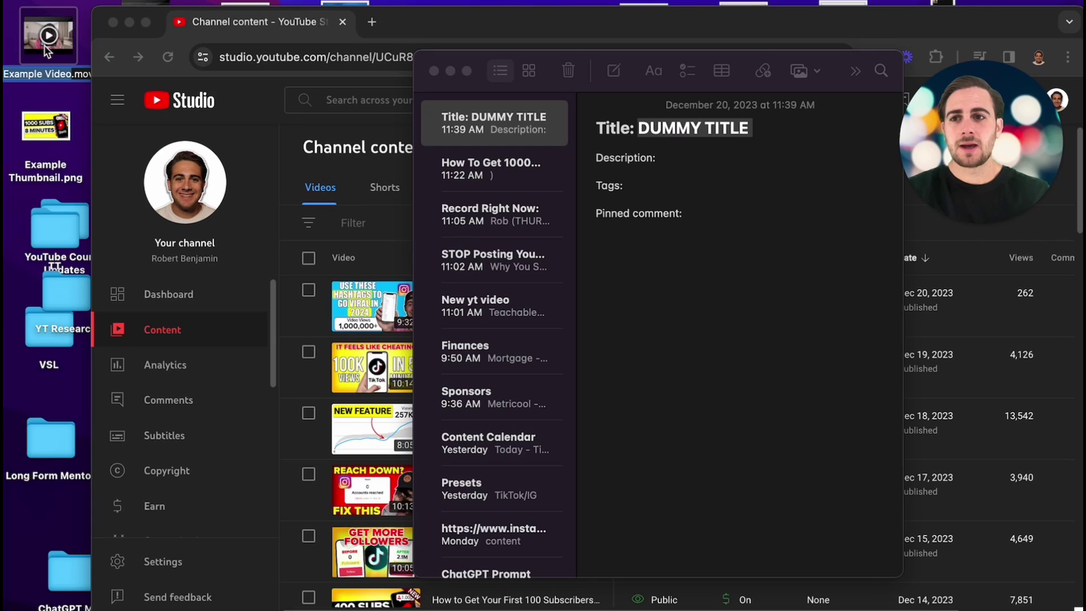
{"action": "key", "text": "Return"}
{"action": "key", "text": "Down"}
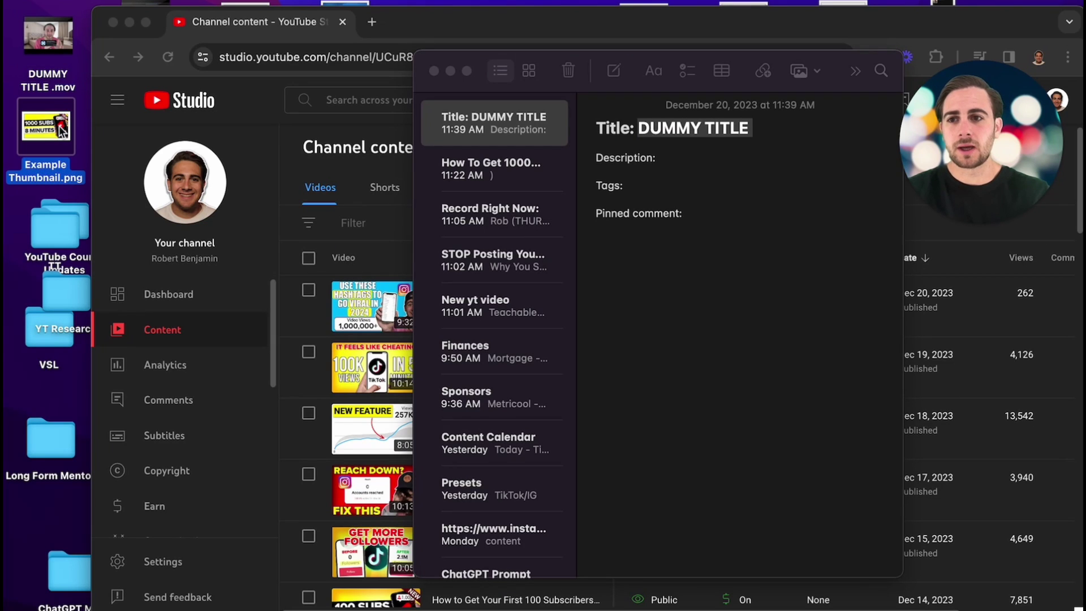
{"action": "key", "text": "Return"}
{"action": "key", "text": "cmd+v"}
{"action": "key", "text": "Return"}
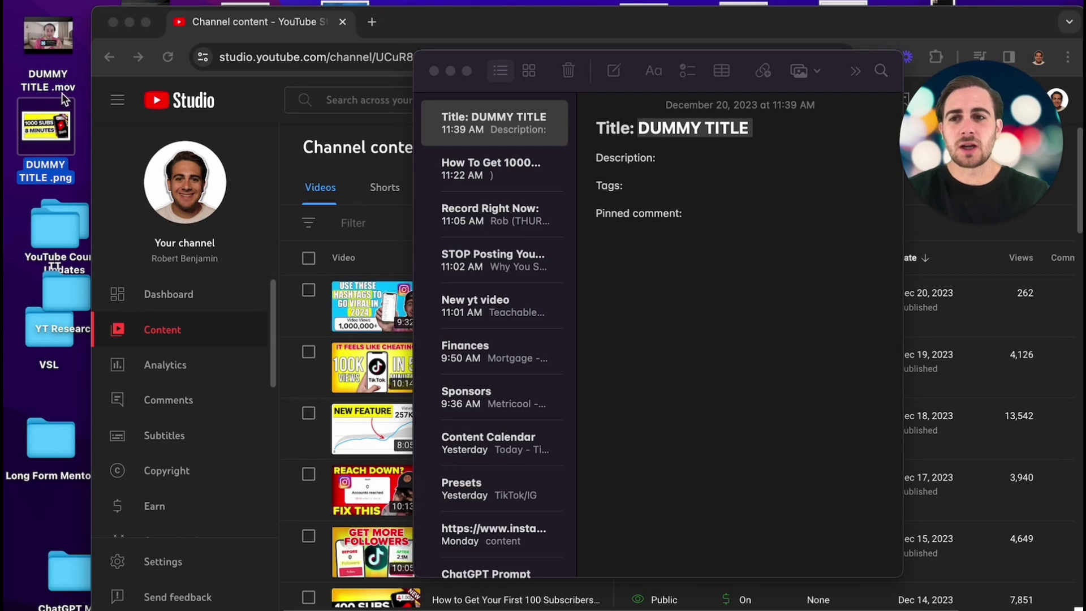
- Start a new upload from CREATE and drop DUMMY TITLE .mov into the upload dialog
{"action": "left_click", "coordinate": [251, 160]}
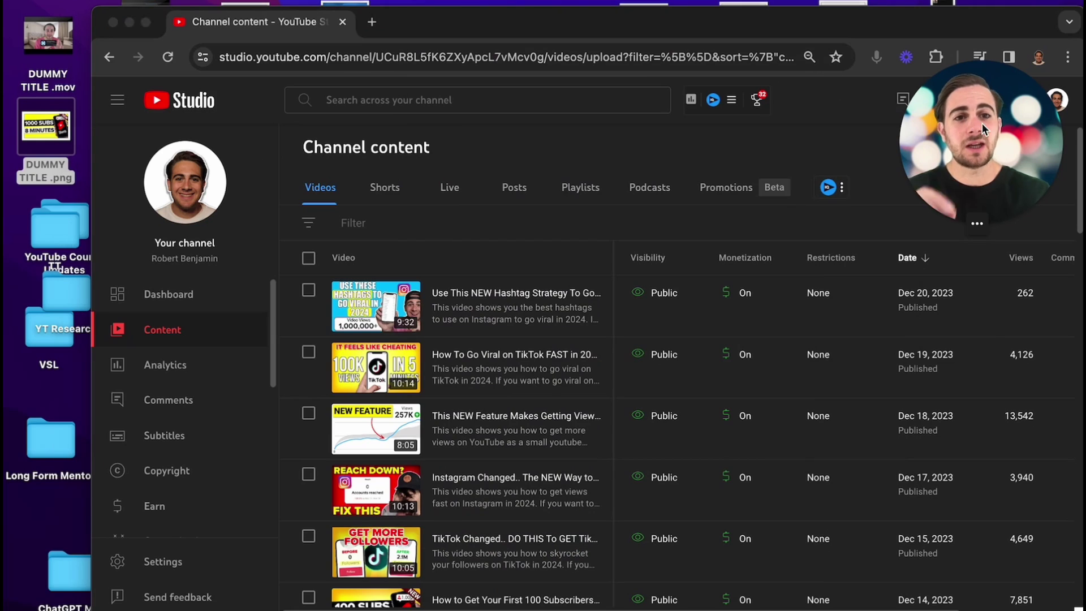
{"action": "left_click", "coordinate": [996, 100]}
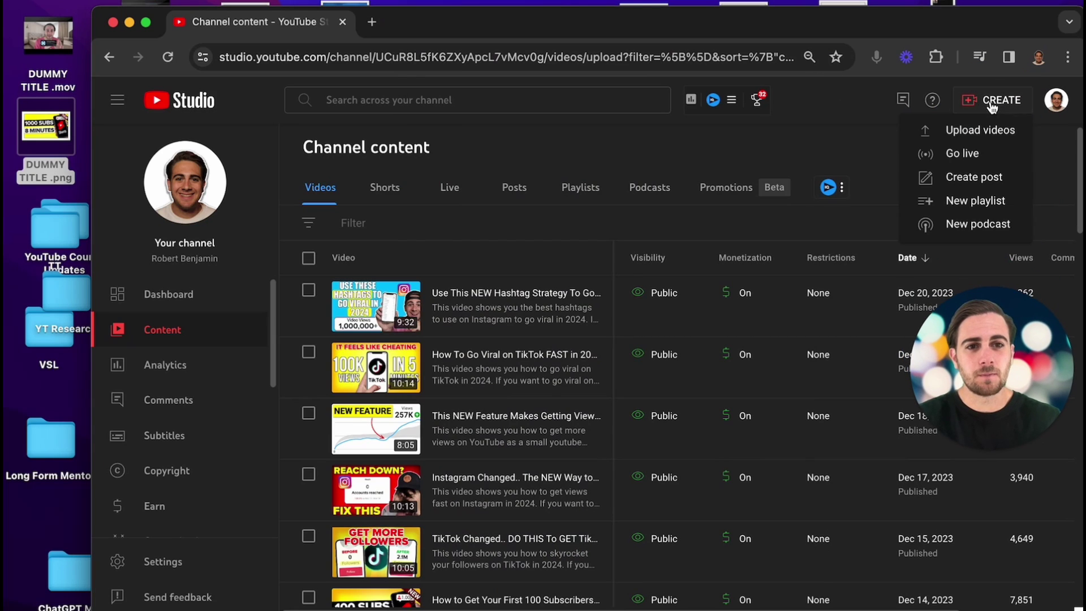
{"action": "left_click", "coordinate": [974, 136]}
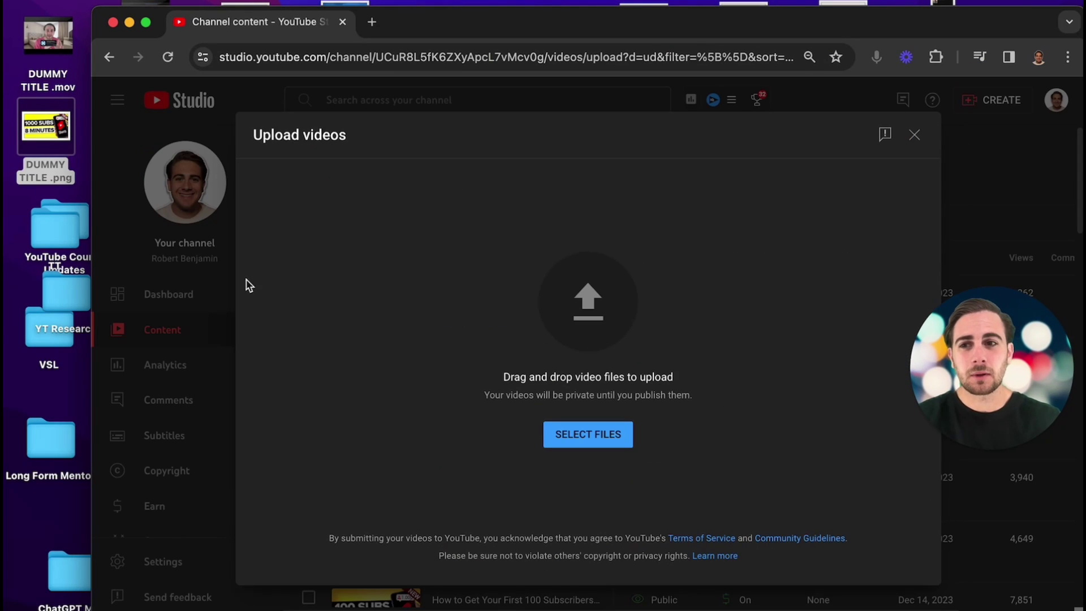
{"action": "left_click", "coordinate": [62, 37]}
{"action": "left_click_drag", "start_coordinate": [62, 37], "coordinate": [501, 361]}
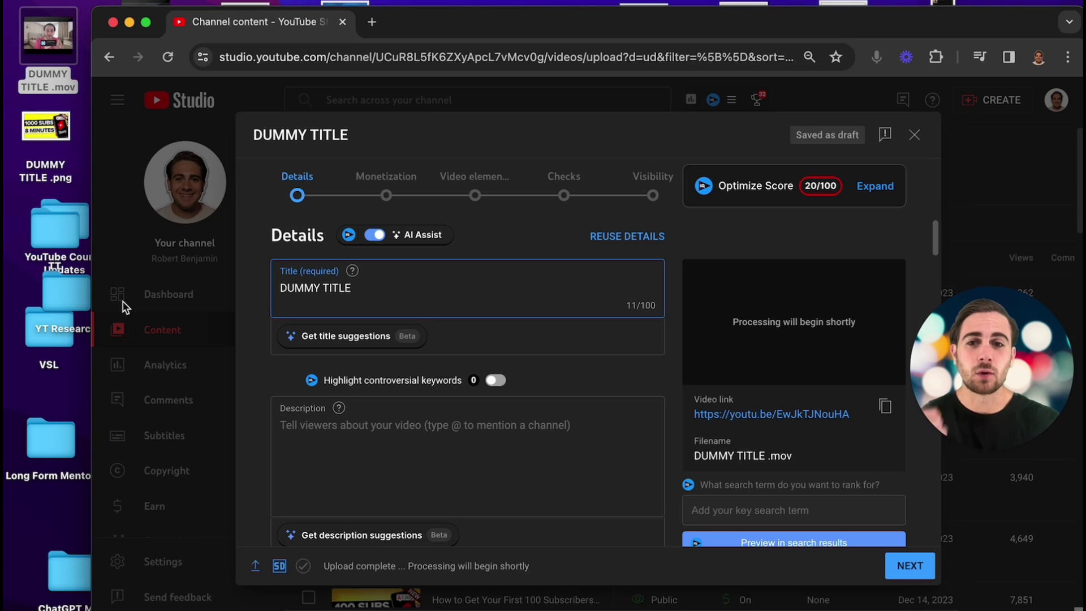
- Find dummy title .png in the file dialog and upload it as the custom thumbnail
{"action": "scroll", "coordinate": [351, 437], "scroll_direction": "down", "scroll_amount": 5}
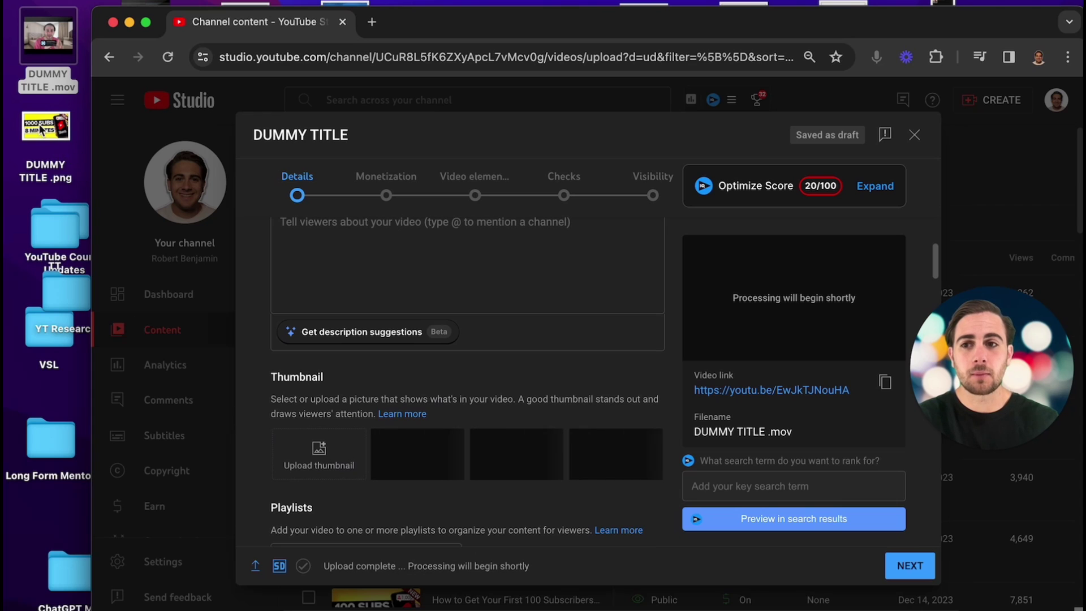
{"action": "left_click_drag", "start_coordinate": [46, 126], "coordinate": [334, 461]}
{"action": "left_click", "coordinate": [255, 21]}
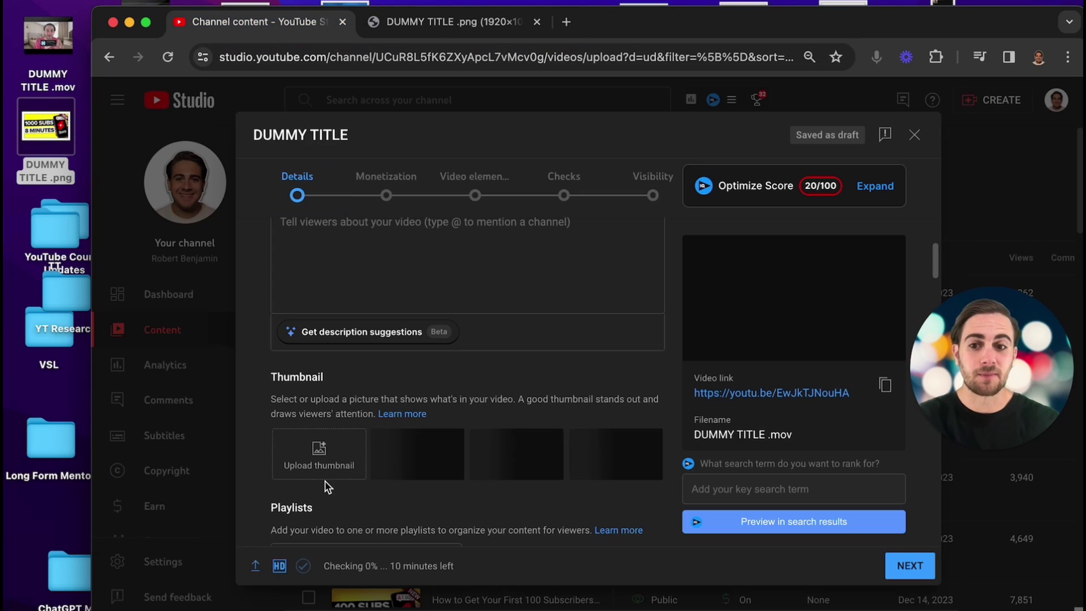
{"action": "left_click", "coordinate": [318, 453]}
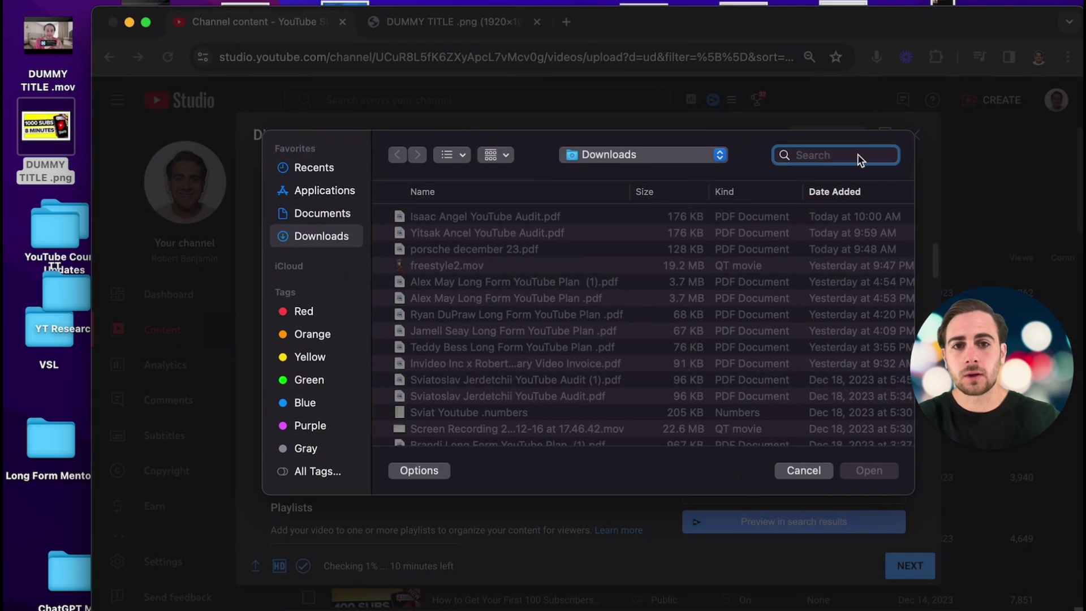
{"action": "type", "text": "dummy title .png"}
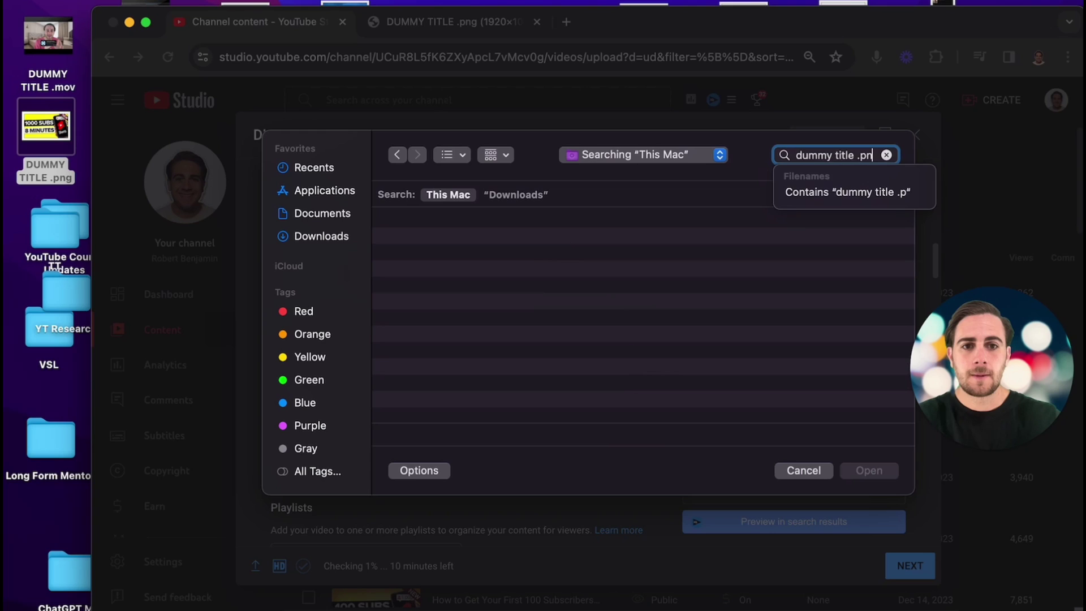
{"action": "left_click", "coordinate": [494, 245]}
{"action": "double_click", "coordinate": [494, 244]}
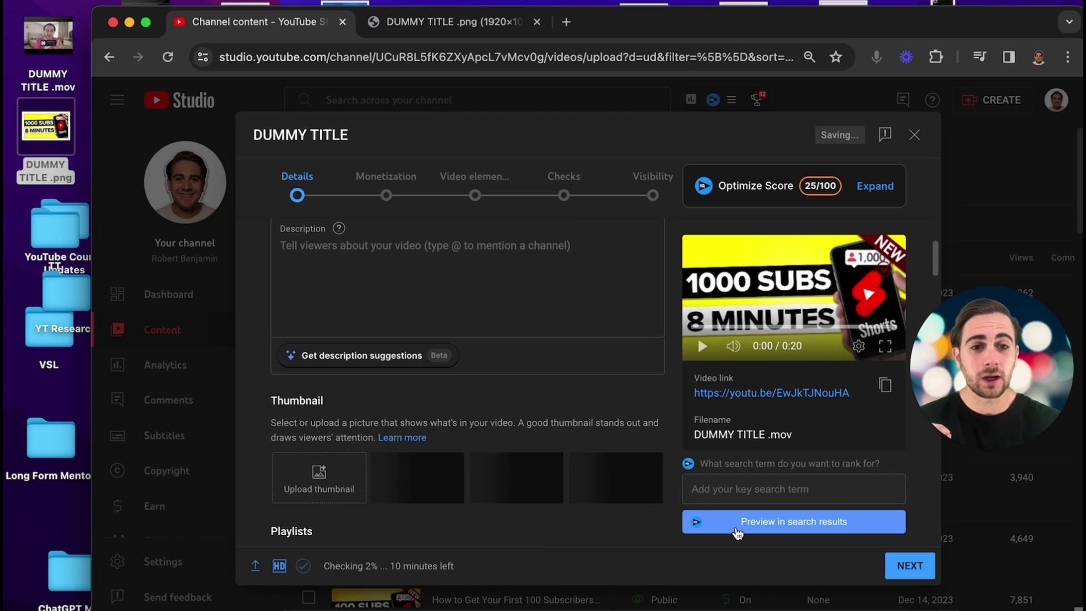
- Mark the video as not made for kids and turn monetization on
{"action": "left_click", "coordinate": [908, 569]}
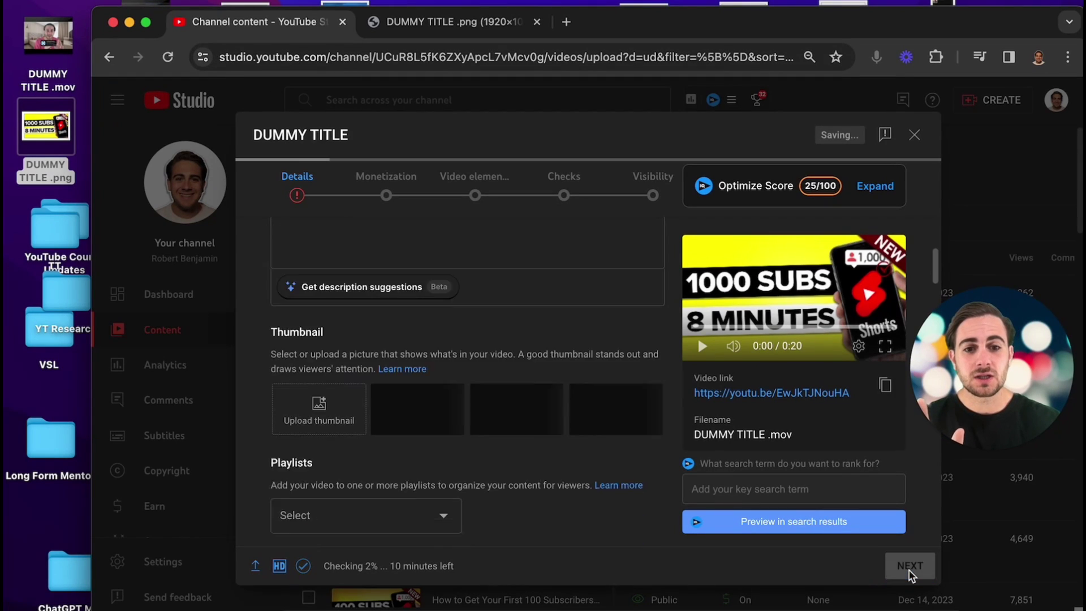
{"action": "left_click", "coordinate": [391, 462]}
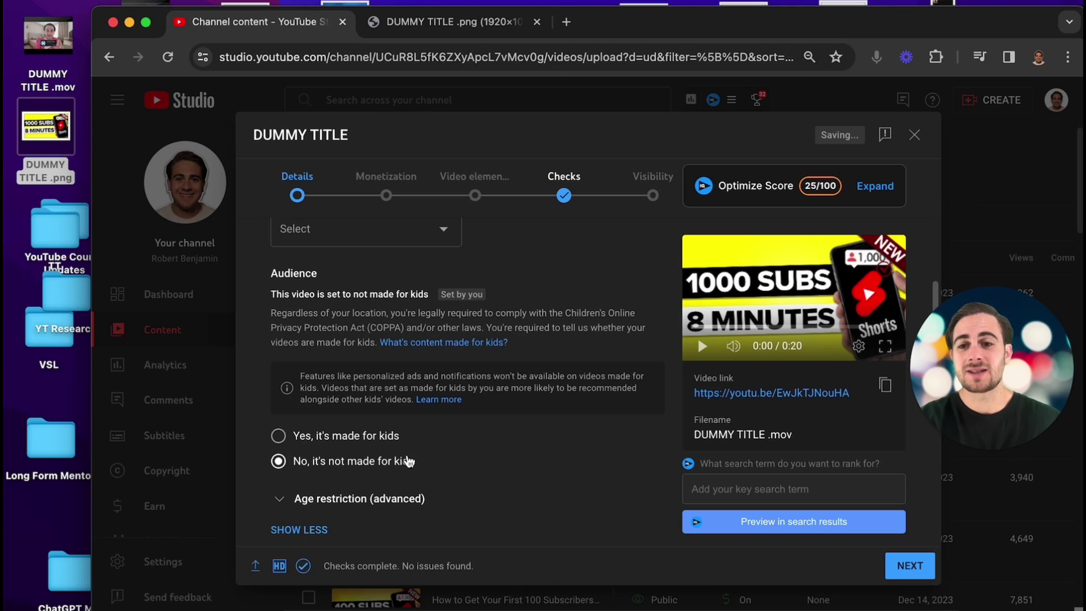
{"action": "left_click", "coordinate": [911, 569]}
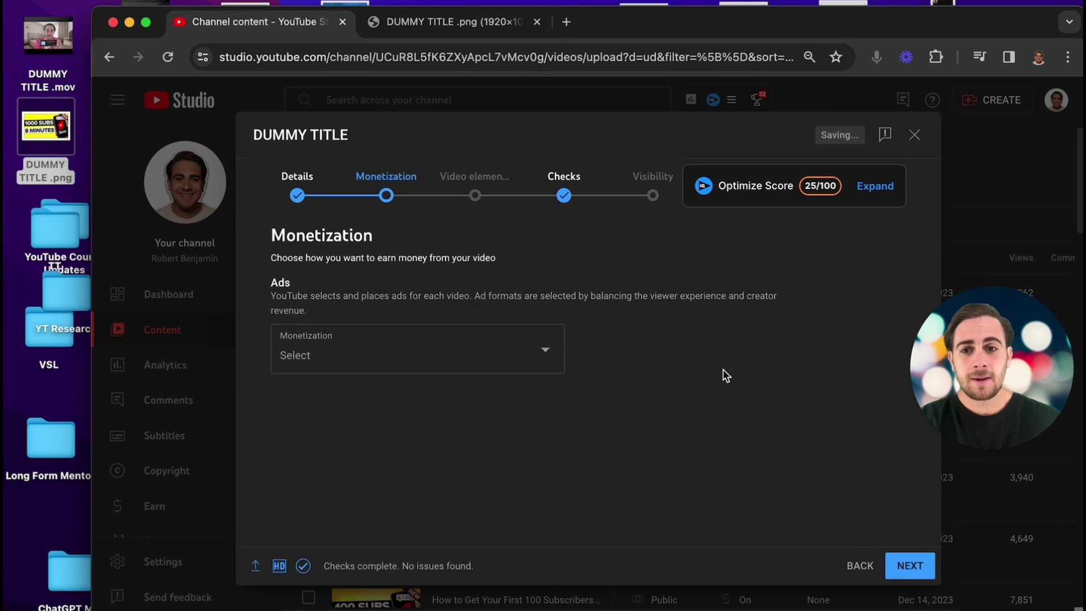
{"action": "left_click", "coordinate": [355, 365]}
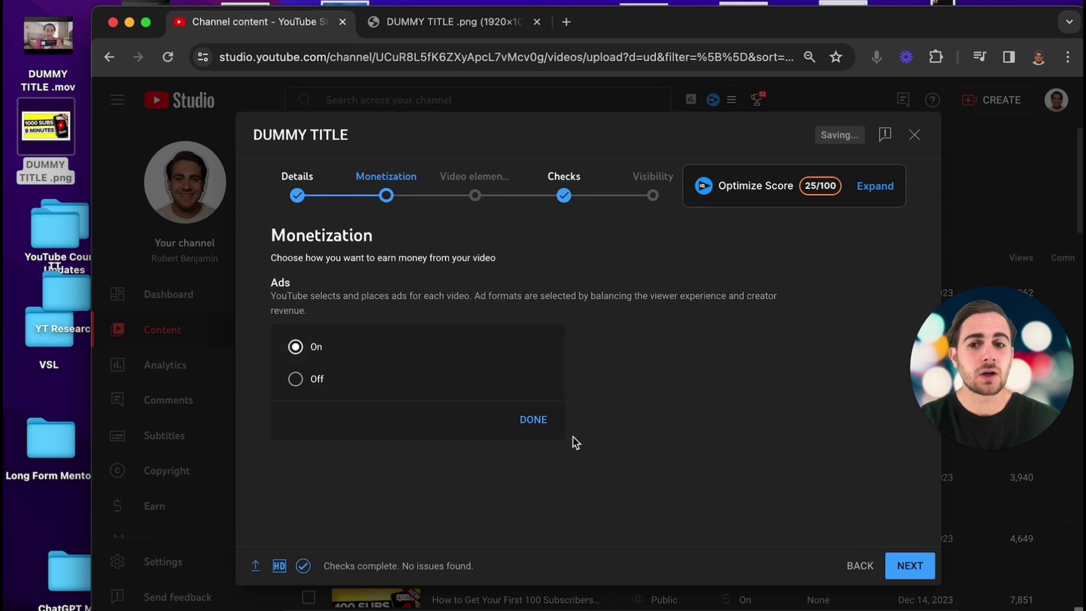
{"action": "left_click", "coordinate": [535, 423]}
- Answer 'None of the above' for ad suitability and submit the rating
{"action": "left_click", "coordinate": [908, 554]}
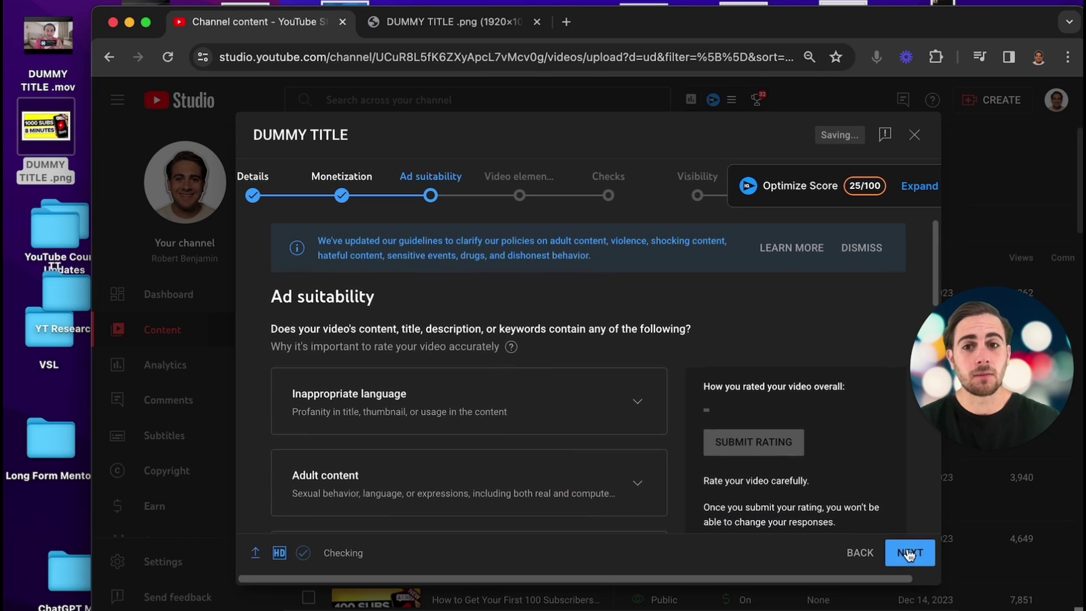
{"action": "scroll", "coordinate": [509, 400], "scroll_direction": "down", "scroll_amount": 10}
{"action": "left_click", "coordinate": [334, 495]}
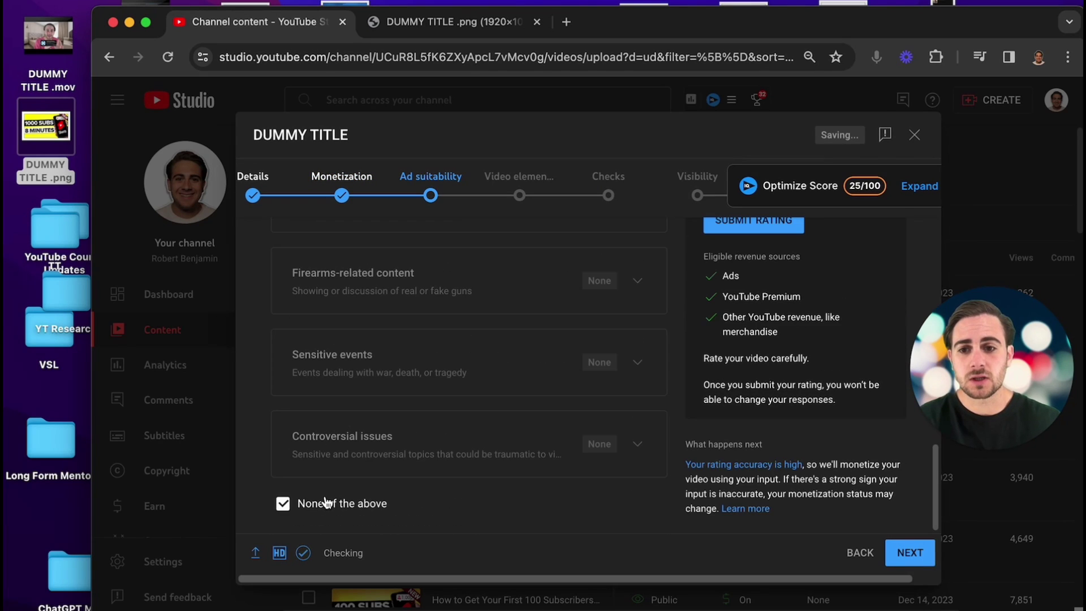
{"action": "scroll", "coordinate": [466, 460], "scroll_direction": "up", "scroll_amount": 3}
{"action": "left_click", "coordinate": [737, 321]}
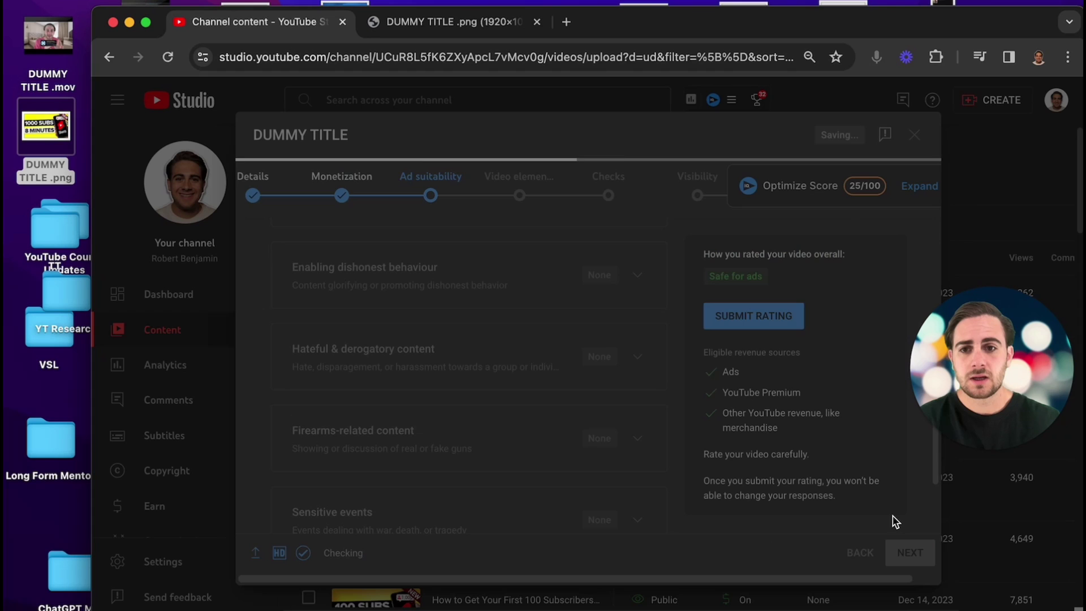
- Pass Video elements and Checks, then schedule publishing for December 23, 2023 at 12:00 AM
{"action": "scroll", "coordinate": [724, 463], "scroll_direction": "down", "scroll_amount": 3}
{"action": "left_click", "coordinate": [908, 552]}
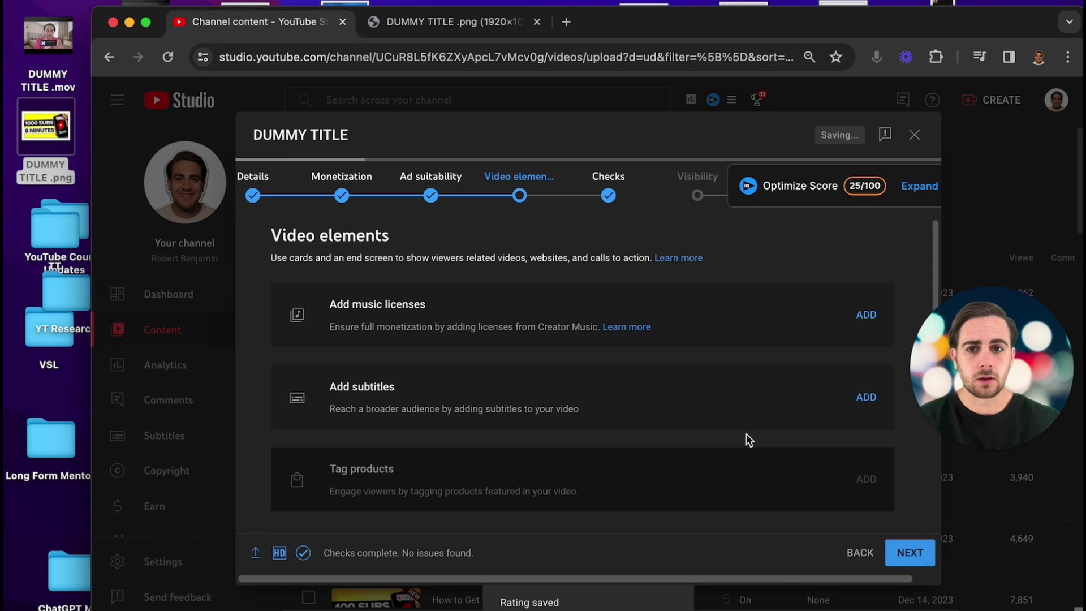
{"action": "scroll", "coordinate": [631, 337], "scroll_direction": "down", "scroll_amount": 3}
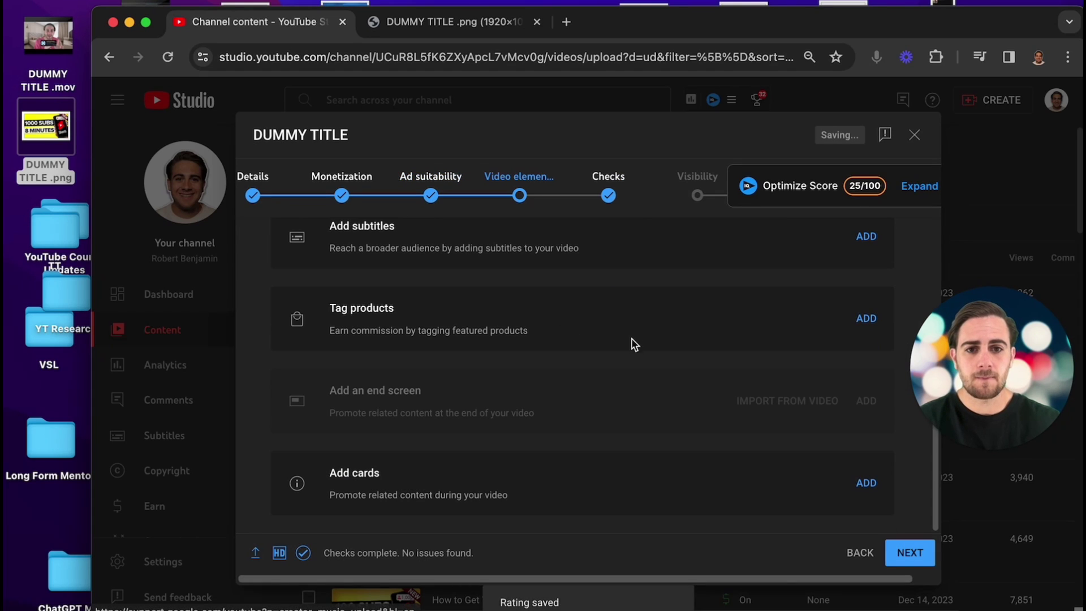
{"action": "left_click", "coordinate": [902, 559]}
{"action": "scroll", "coordinate": [589, 360], "scroll_direction": "down", "scroll_amount": 2}
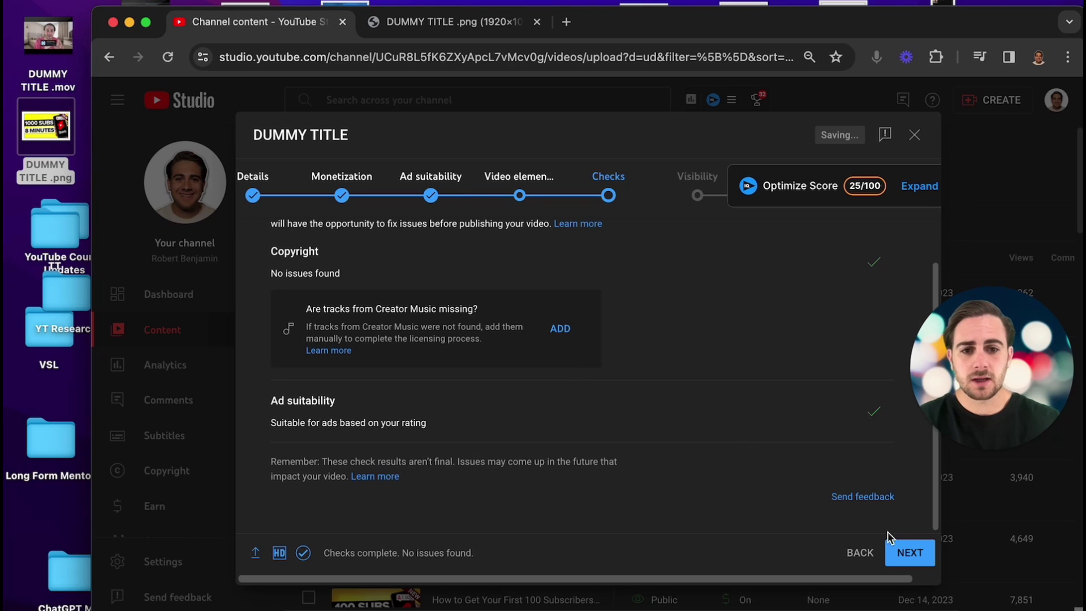
{"action": "left_click", "coordinate": [916, 556]}
{"action": "scroll", "coordinate": [596, 395], "scroll_direction": "down", "scroll_amount": 5}
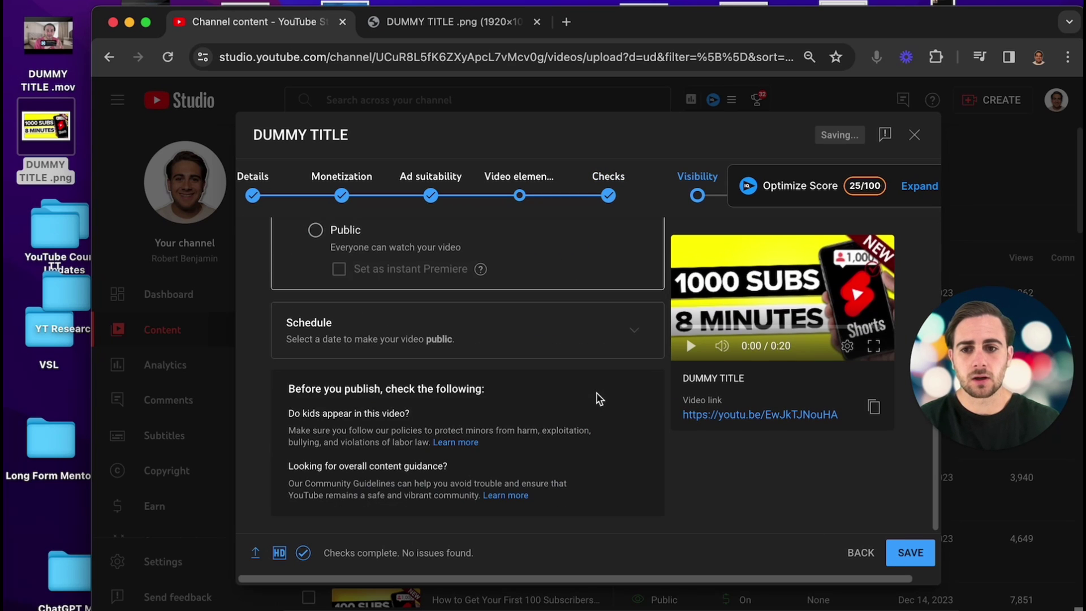
{"action": "scroll", "coordinate": [599, 399], "scroll_direction": "up", "scroll_amount": 3}
{"action": "left_click", "coordinate": [631, 476]}
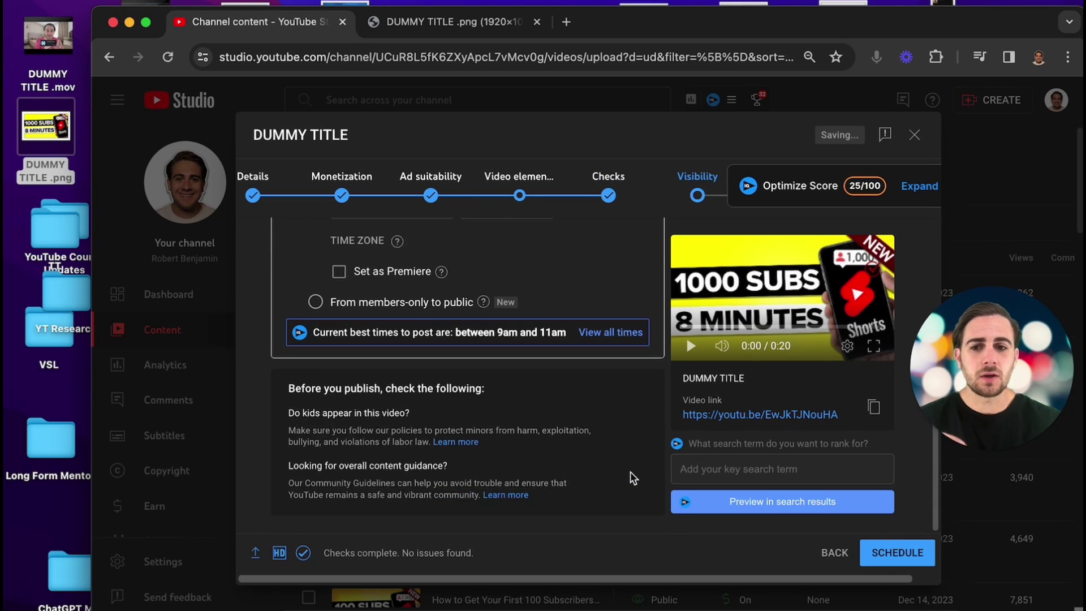
{"action": "left_click", "coordinate": [406, 399]}
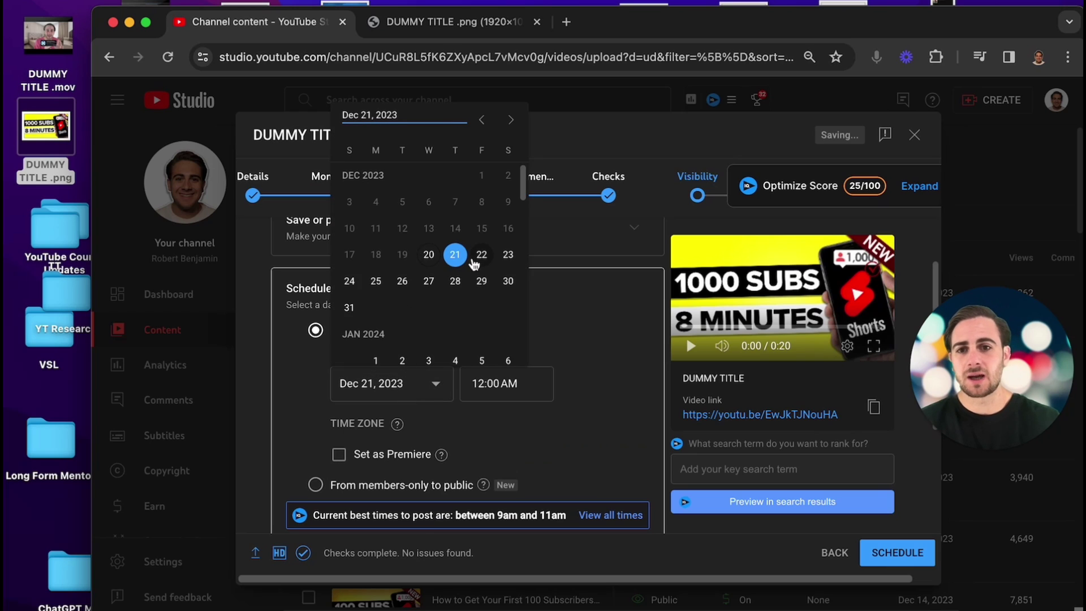
{"action": "left_click", "coordinate": [508, 255]}
{"action": "left_click", "coordinate": [909, 554]}
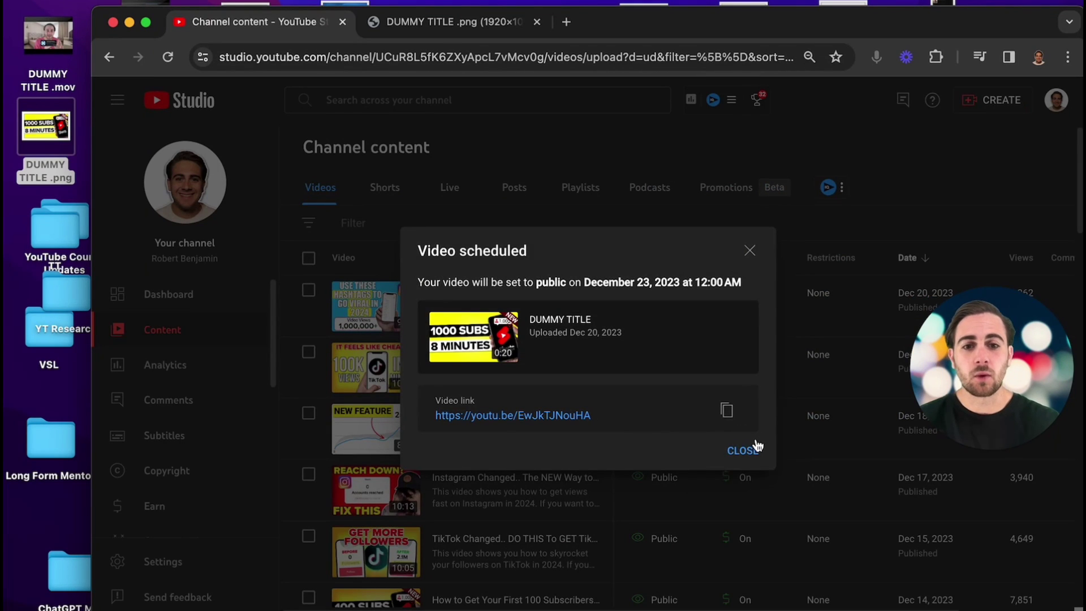
- Close the 'Video scheduled' confirmation and reload the Content page to show DUMMY TITLE as Scheduled
{"action": "left_click", "coordinate": [742, 449]}
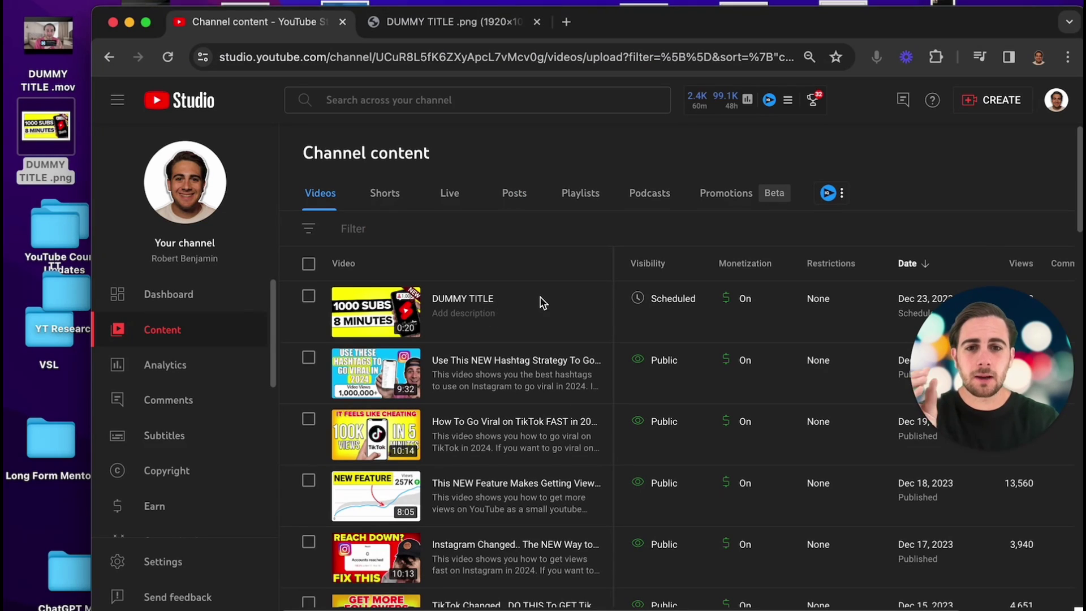
{"action": "left_click", "coordinate": [513, 56]}
{"action": "key", "text": "Return"}
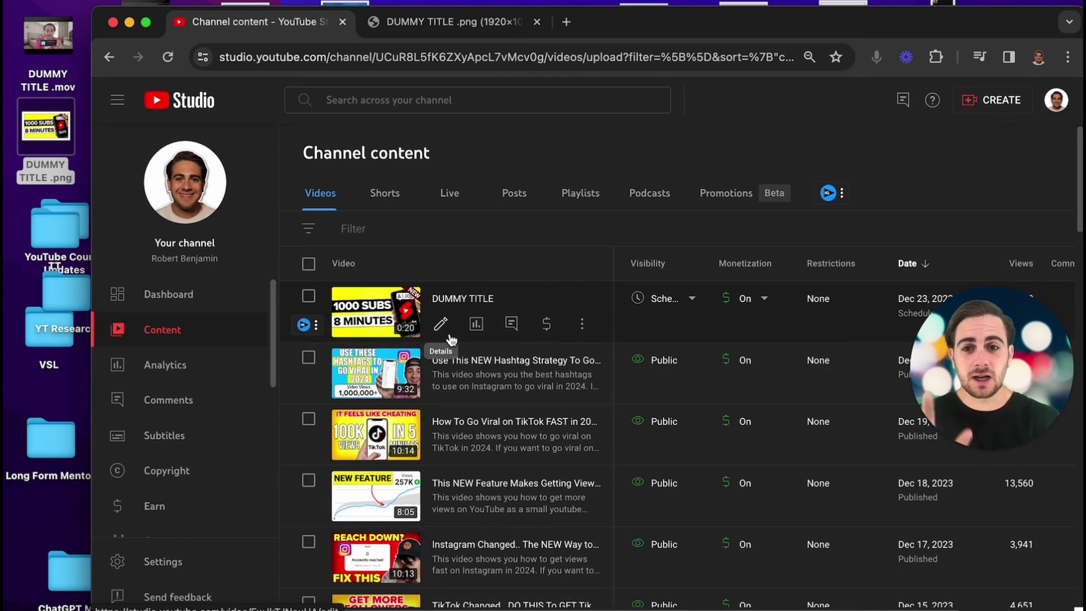
- Open DUMMY TITLE's details and apply the suggested title 'Grow Faster on YouTube with Non-English Strategies'
{"action": "left_click", "coordinate": [449, 334]}
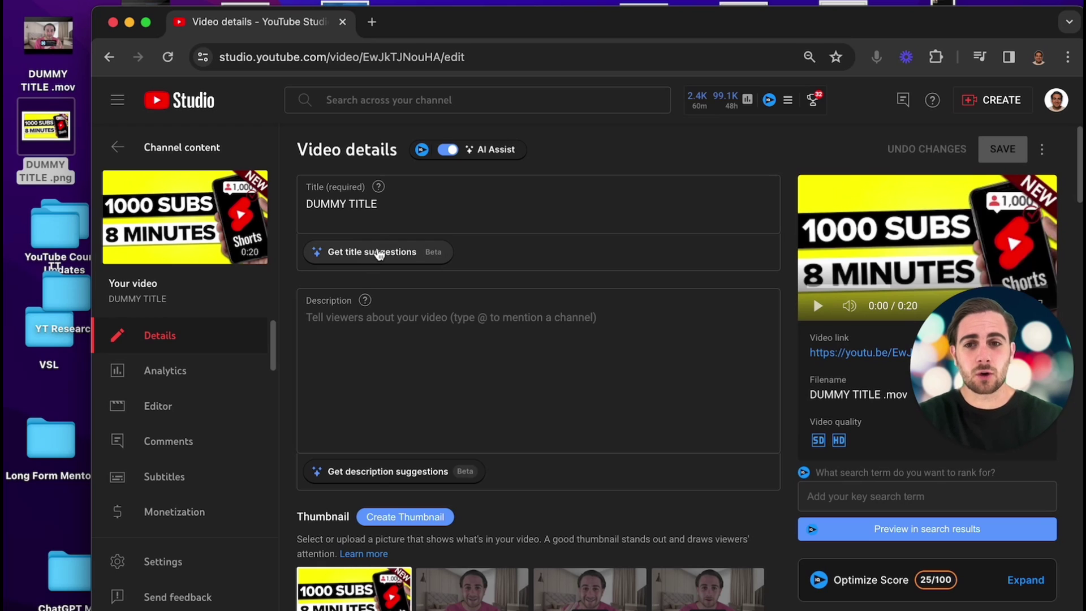
{"action": "left_click", "coordinate": [370, 255]}
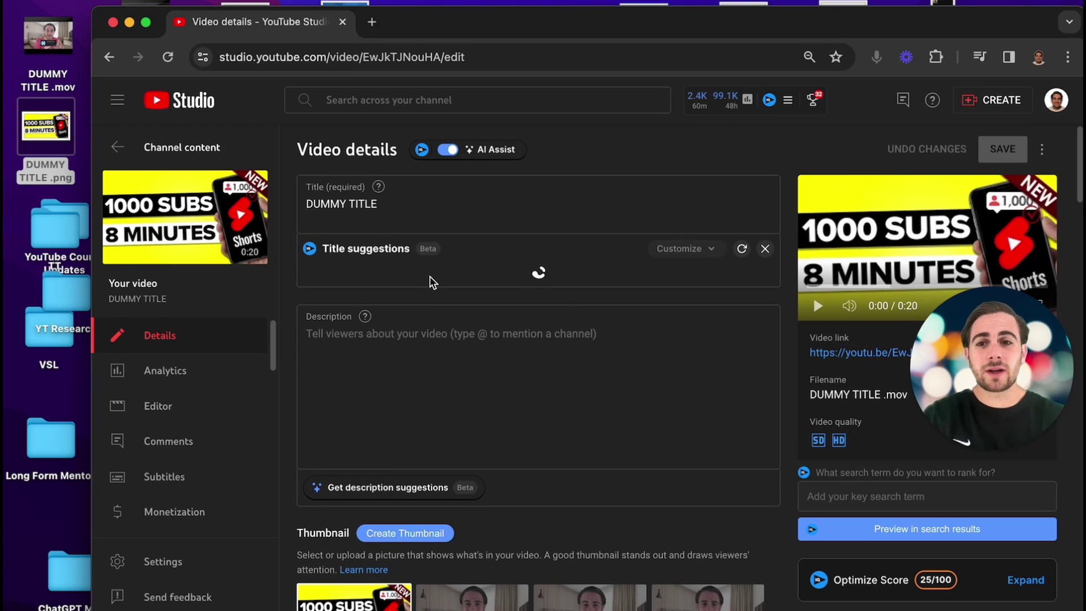
{"action": "mouse_move", "coordinate": [461, 311]}
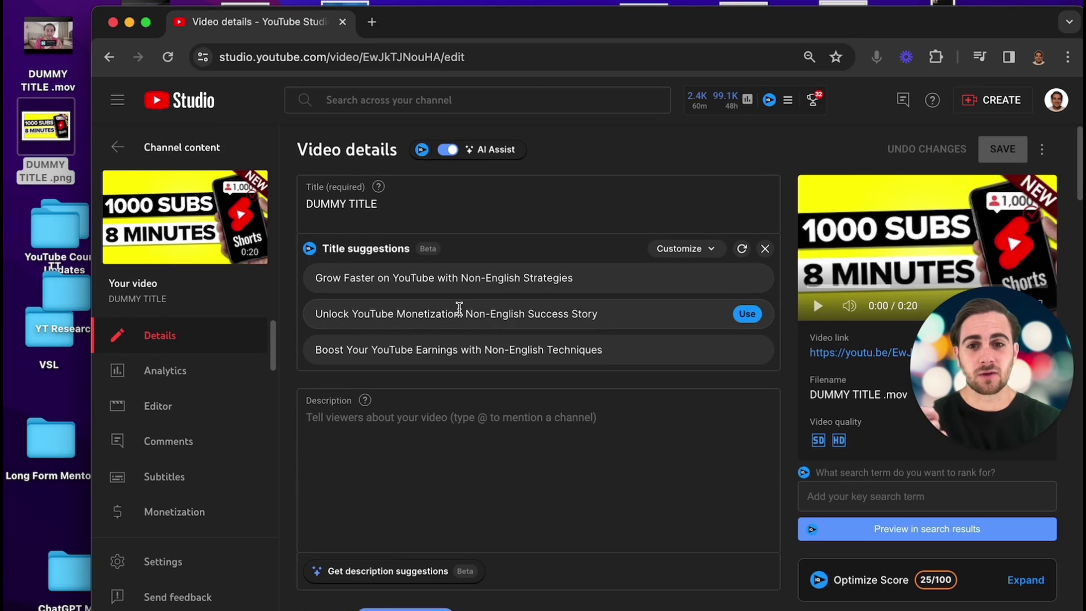
{"action": "scroll", "coordinate": [514, 312], "scroll_direction": "down", "scroll_amount": 1}
{"action": "scroll", "coordinate": [514, 312], "scroll_direction": "down", "scroll_amount": 1}
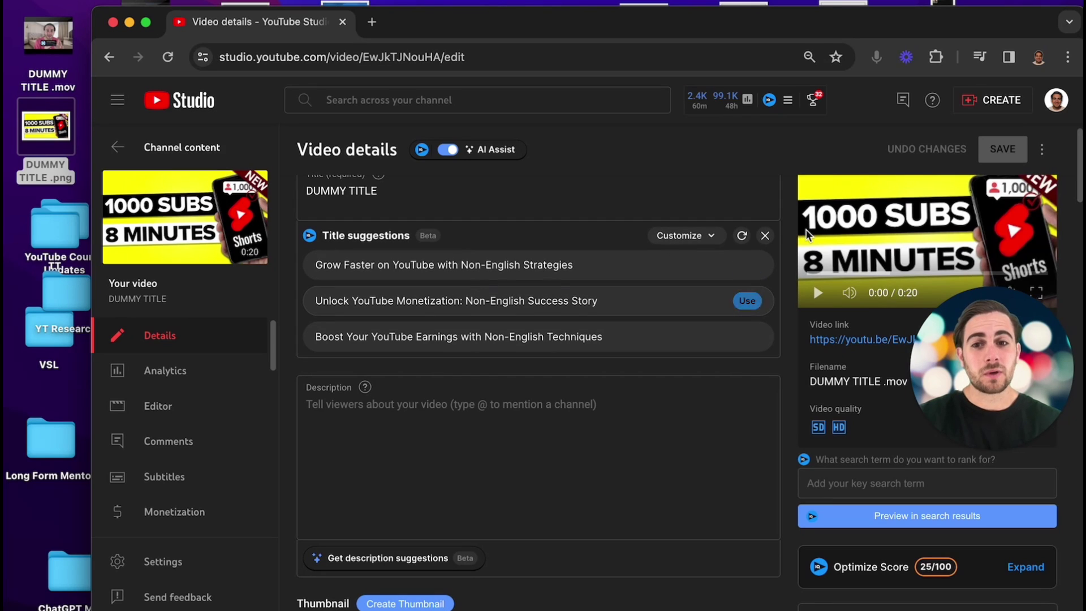
{"action": "mouse_move", "coordinate": [679, 271]}
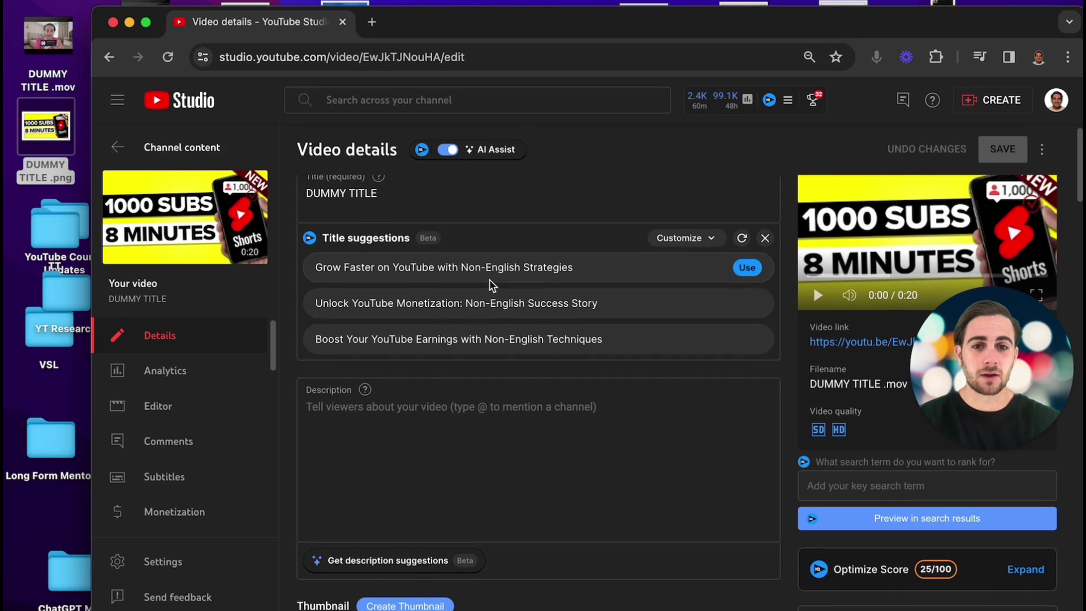
{"action": "scroll", "coordinate": [687, 280], "scroll_direction": "up", "scroll_amount": 1}
{"action": "left_click", "coordinate": [748, 277]}
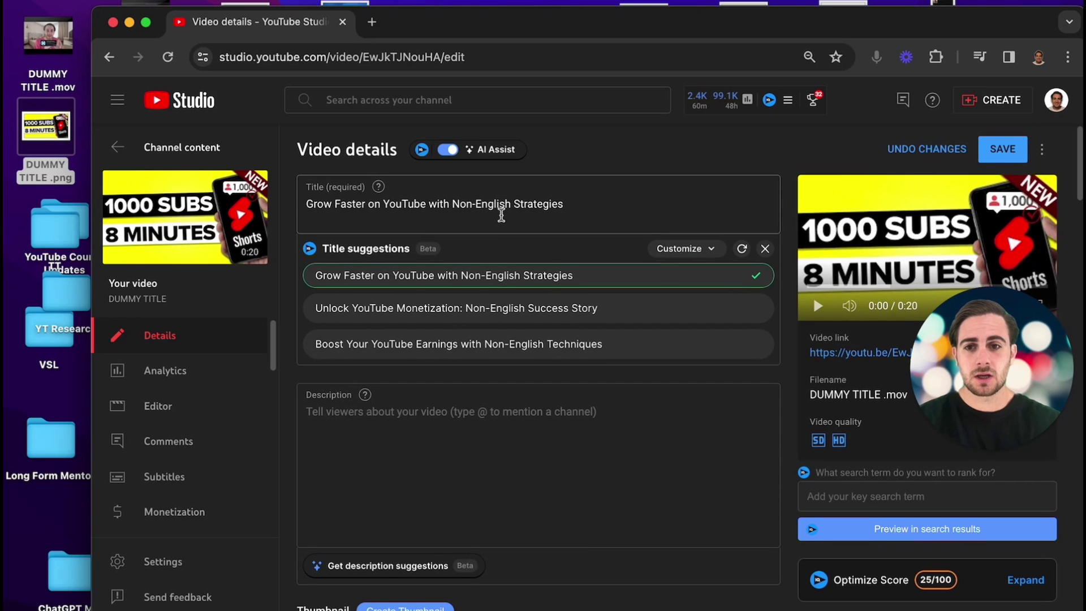
- Browse the title suggestions' Customize options, then close them
{"action": "scroll", "coordinate": [501, 215], "scroll_direction": "down", "scroll_amount": 1}
{"action": "left_click", "coordinate": [704, 240]}
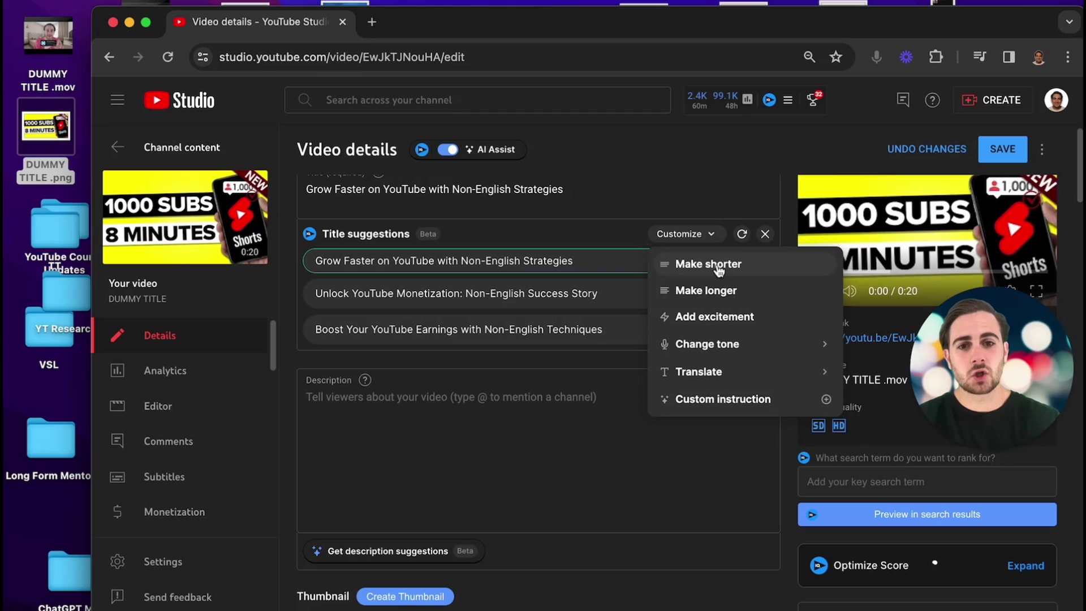
{"action": "mouse_move", "coordinate": [747, 347]}
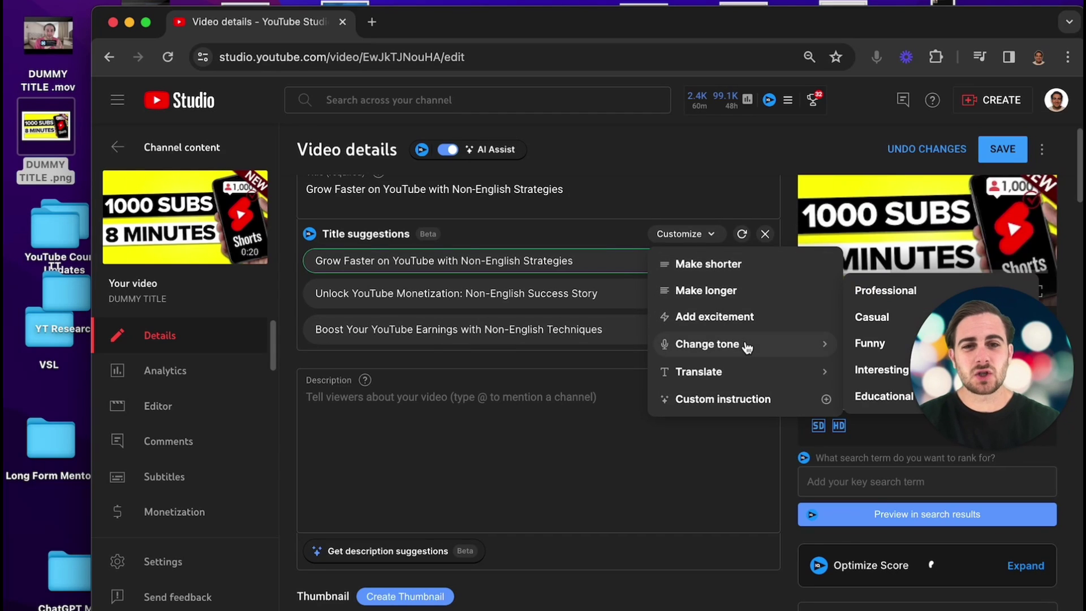
{"action": "mouse_move", "coordinate": [754, 380]}
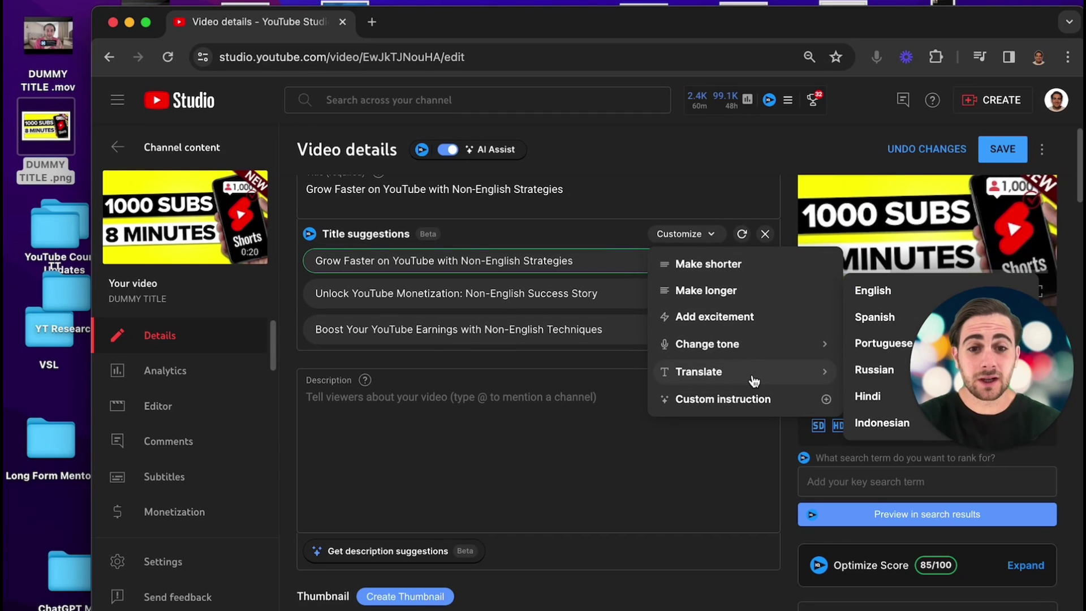
{"action": "left_click", "coordinate": [551, 410]}
{"action": "scroll", "coordinate": [551, 409], "scroll_direction": "down", "scroll_amount": 1}
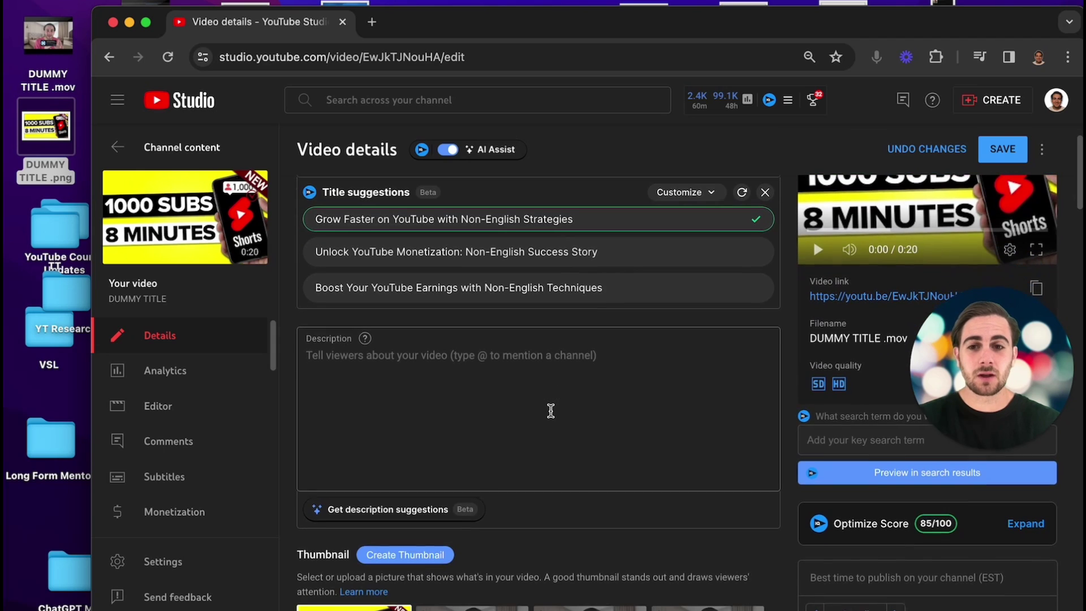
- Generate a description suggestion and insert it, bringing the description to 348/5000 characters
{"action": "left_click", "coordinate": [369, 509]}
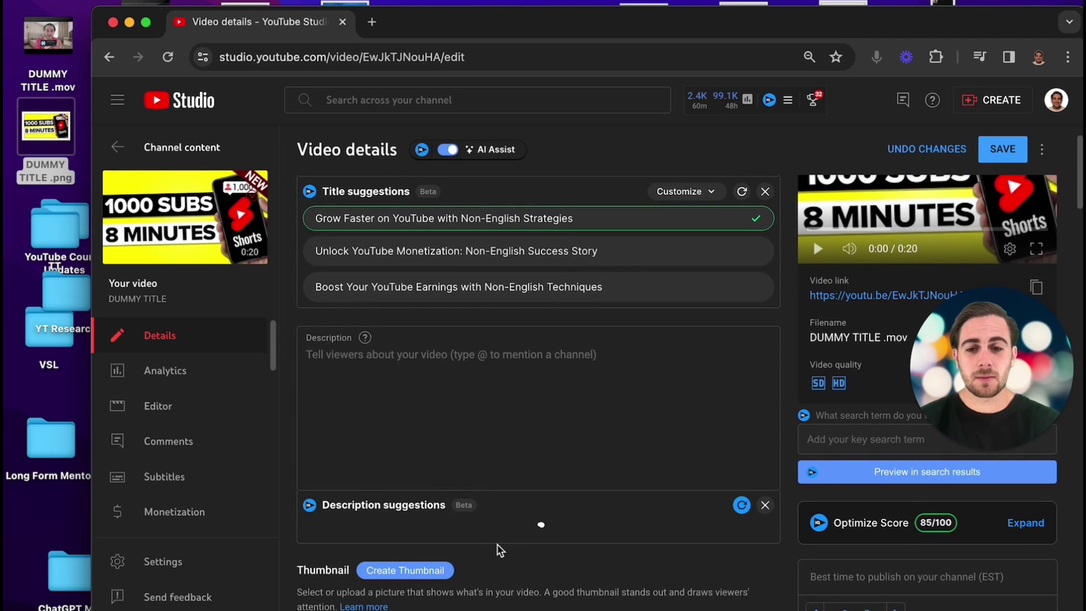
{"action": "scroll", "coordinate": [379, 554], "scroll_direction": "down", "scroll_amount": 1}
{"action": "scroll", "coordinate": [379, 552], "scroll_direction": "up", "scroll_amount": 2}
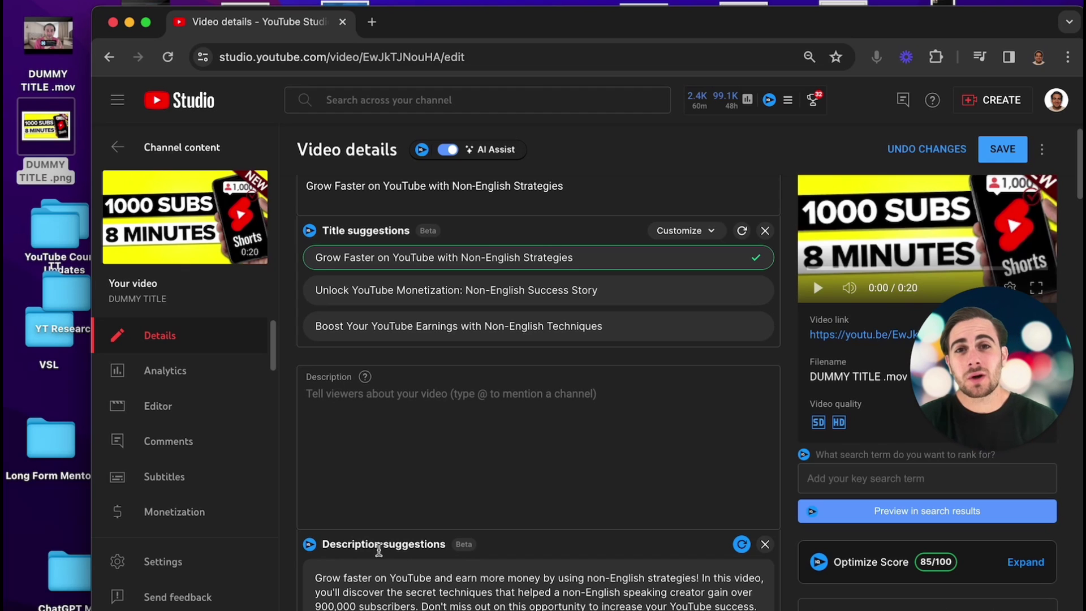
{"action": "scroll", "coordinate": [388, 427], "scroll_direction": "down", "scroll_amount": 5}
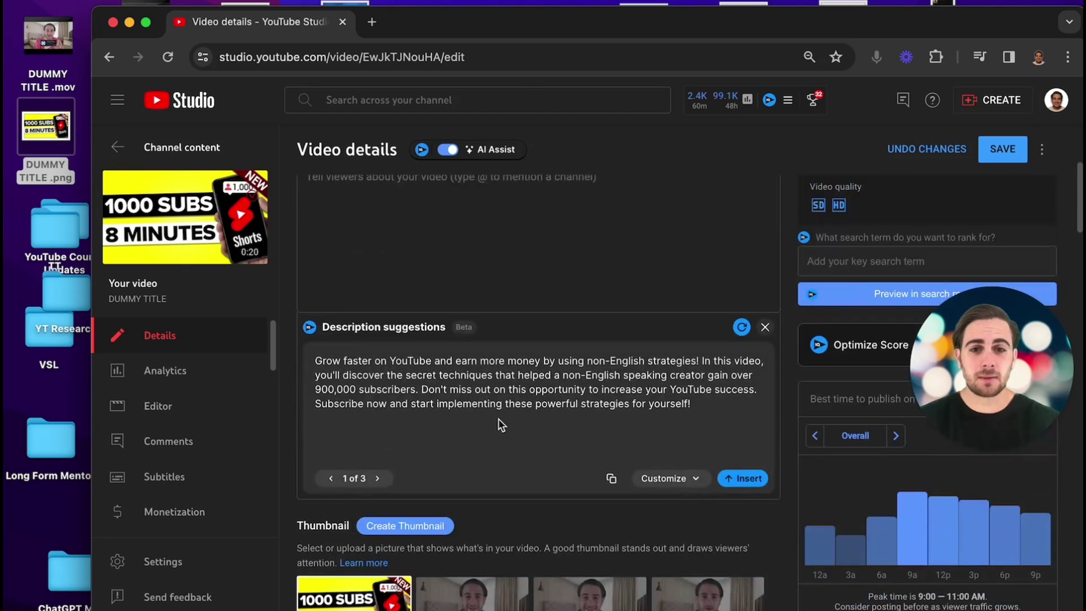
{"action": "left_click", "coordinate": [738, 479]}
{"action": "scroll", "coordinate": [463, 332], "scroll_direction": "up", "scroll_amount": 2}
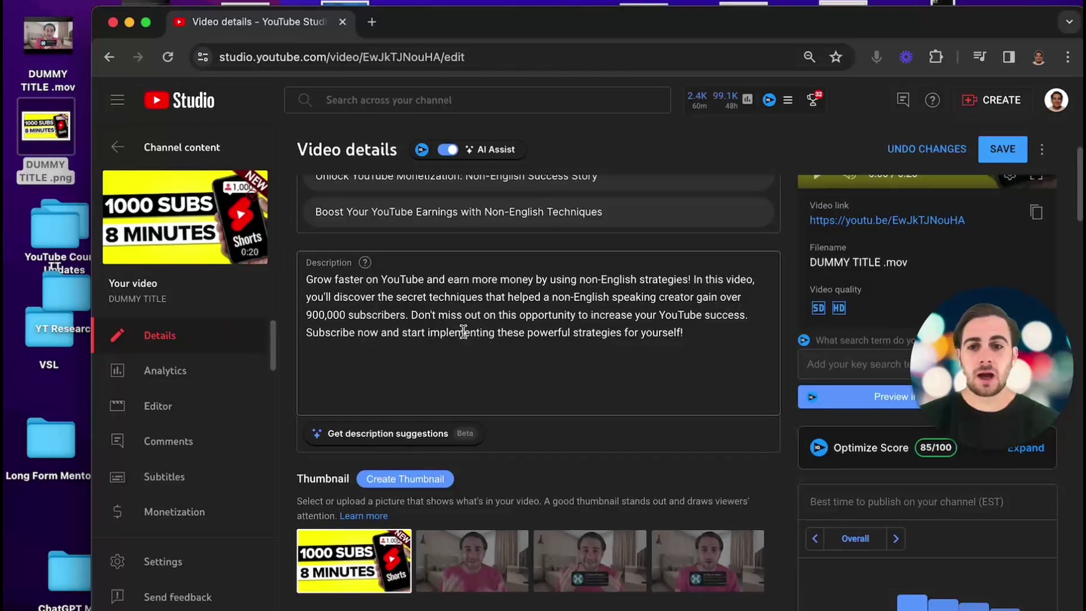
{"action": "left_click", "coordinate": [726, 351]}
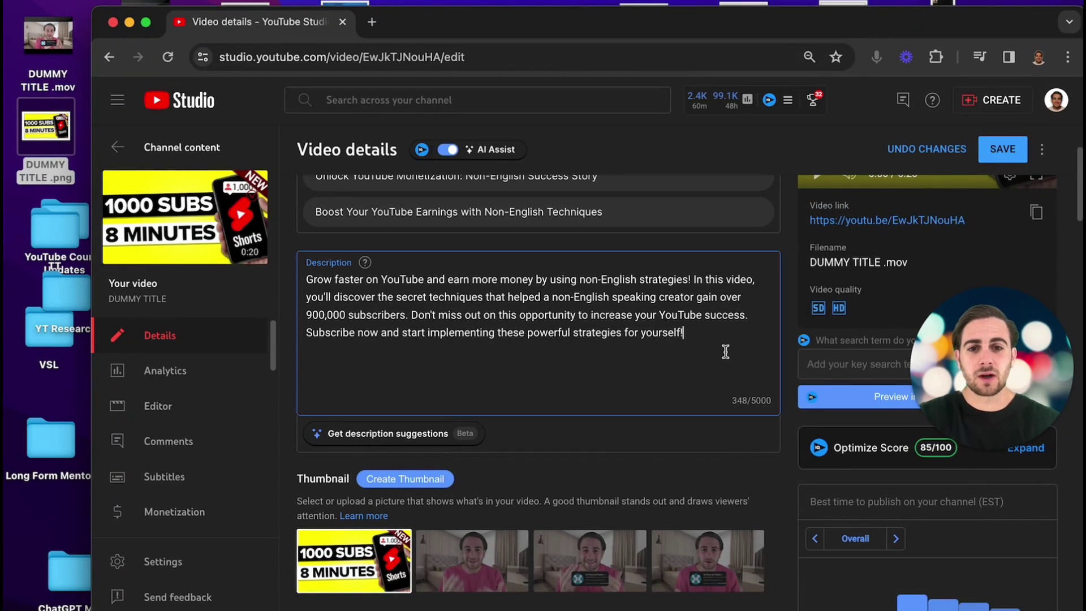
- Type LINK on three new lines under the suggested paragraph, reaching 372/5000 characters
{"action": "key", "text": "Return"}
{"action": "key", "text": "Return"}
{"action": "type", "text": "LINK"}
{"action": "key", "text": "Return"}
{"action": "key", "text": "Return"}
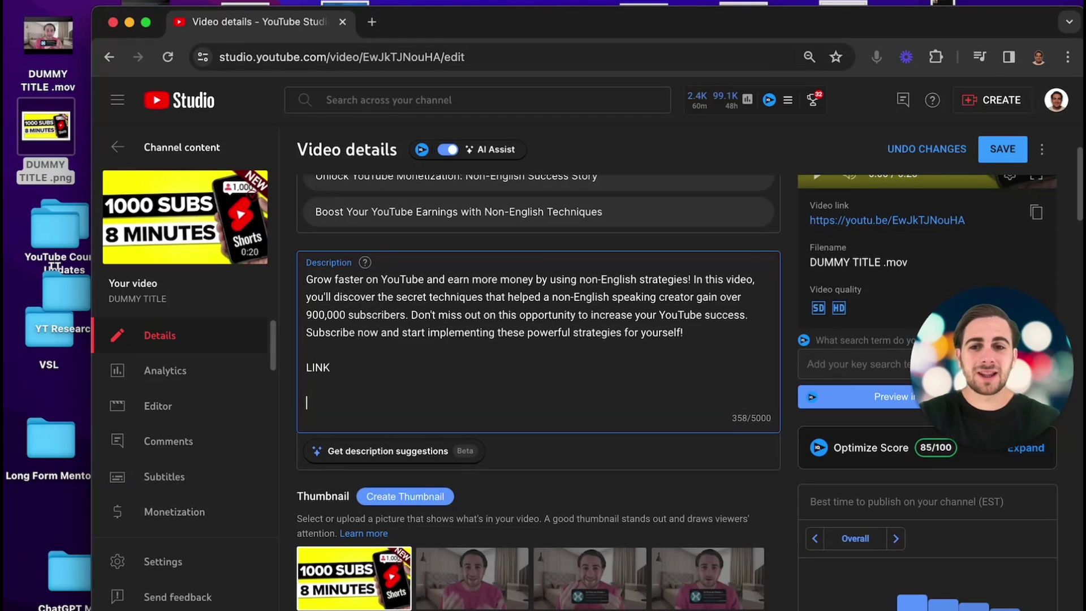
{"action": "type", "text": "LINK"}
{"action": "key", "text": "Return"}
{"action": "key", "text": "Return"}
{"action": "type", "text": "L"}
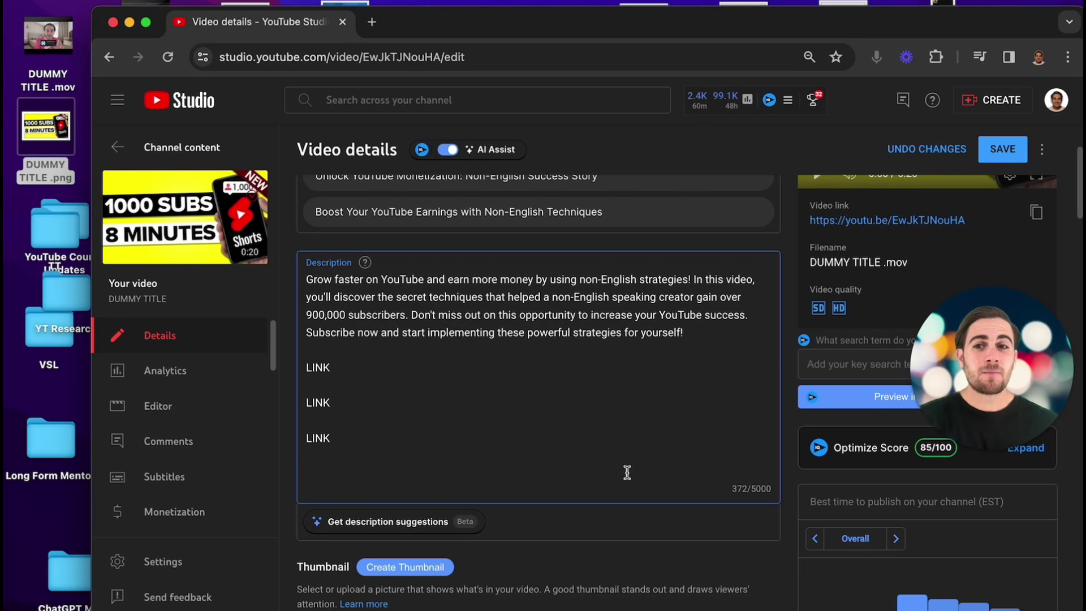
- Tick 'Grow & Monetize Your YouTube Channel!' in the Playlists dropdown and confirm with Done
{"action": "scroll", "coordinate": [626, 472], "scroll_direction": "down", "scroll_amount": 5}
{"action": "scroll", "coordinate": [626, 472], "scroll_direction": "up", "scroll_amount": 2}
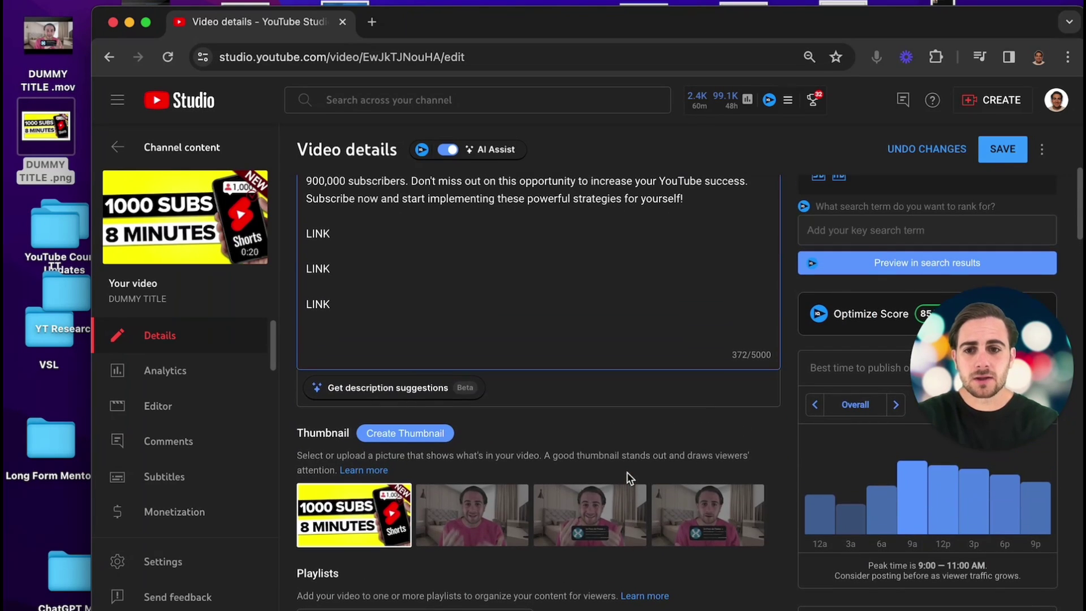
{"action": "scroll", "coordinate": [627, 472], "scroll_direction": "down", "scroll_amount": 2}
{"action": "scroll", "coordinate": [627, 471], "scroll_direction": "down", "scroll_amount": 4}
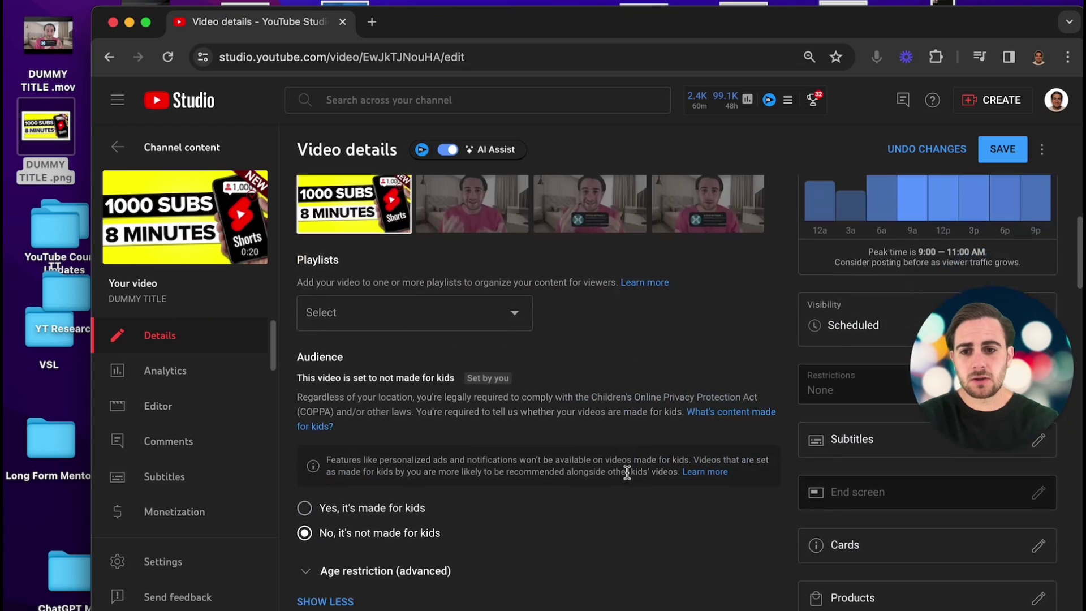
{"action": "left_click", "coordinate": [438, 308]}
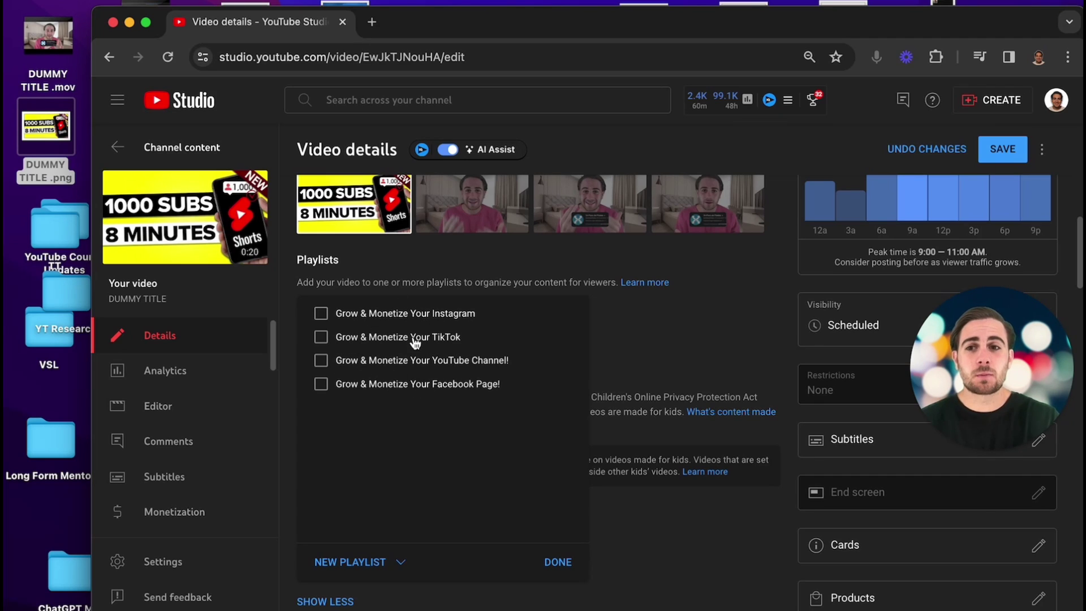
{"action": "left_click", "coordinate": [383, 363]}
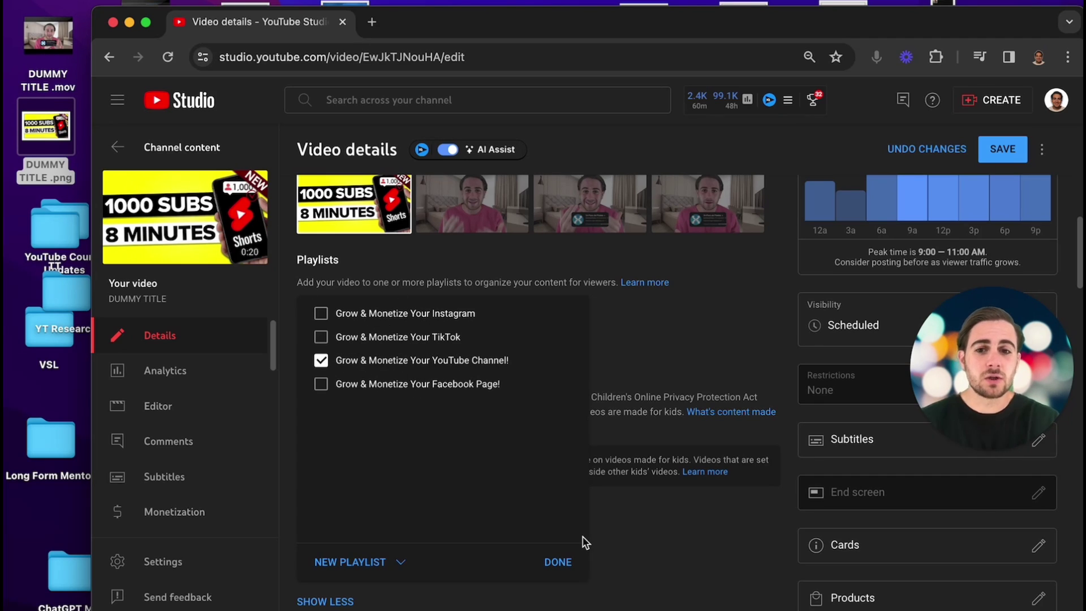
{"action": "left_click", "coordinate": [557, 562]}
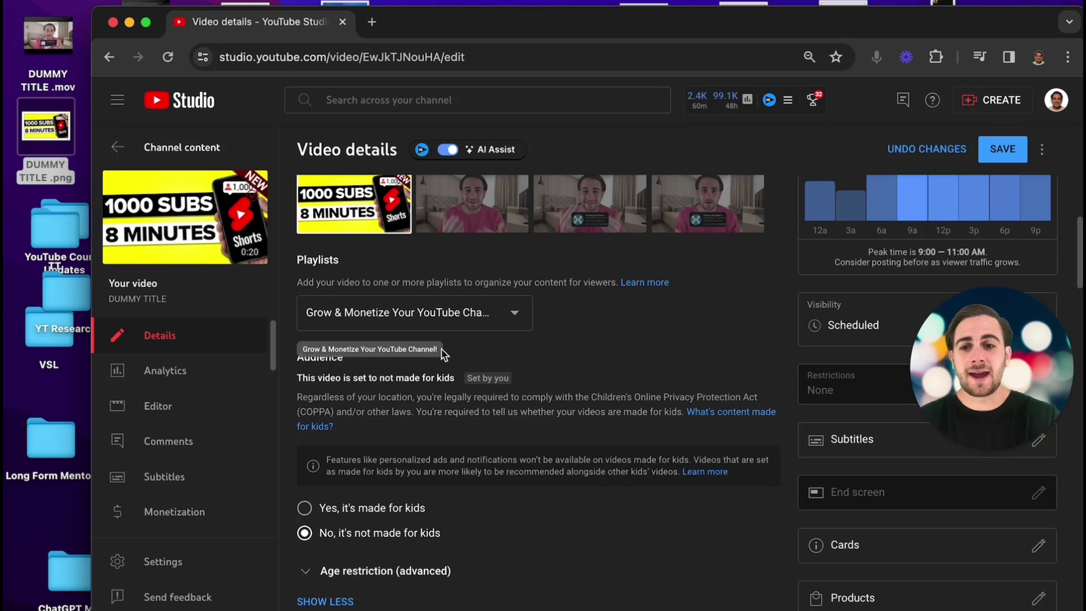
{"action": "scroll", "coordinate": [404, 503], "scroll_direction": "down", "scroll_amount": 2}
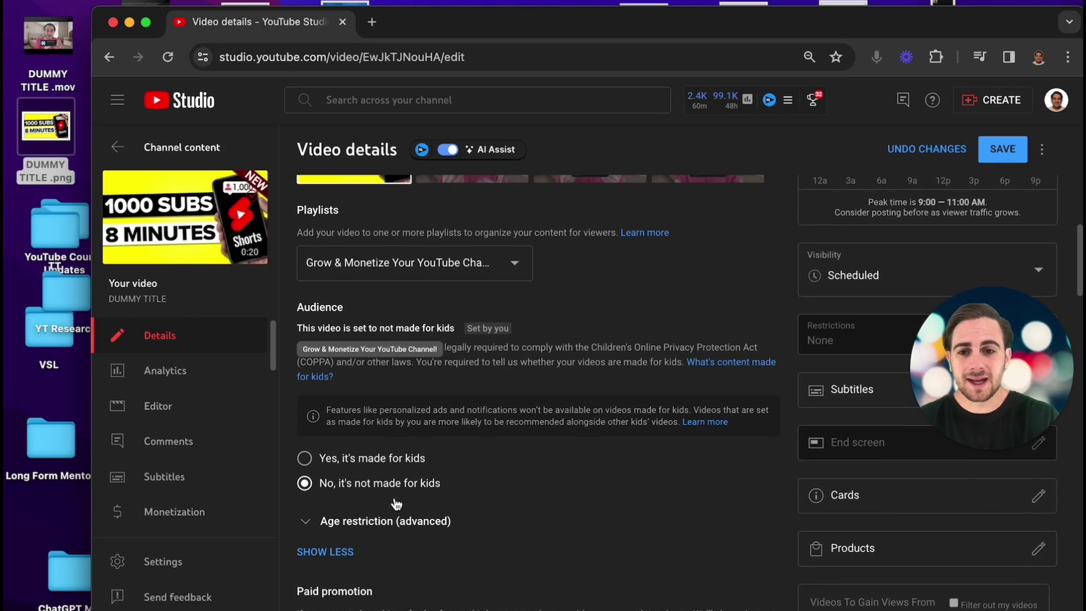
{"action": "scroll", "coordinate": [362, 461], "scroll_direction": "down", "scroll_amount": 10}
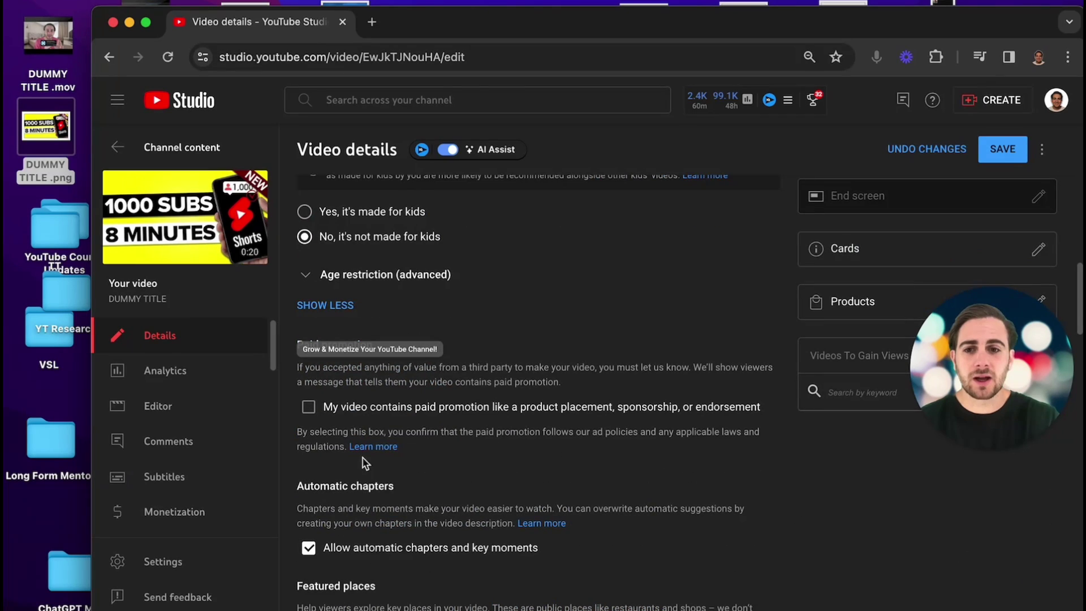
{"action": "triple_click", "coordinate": [441, 375]}
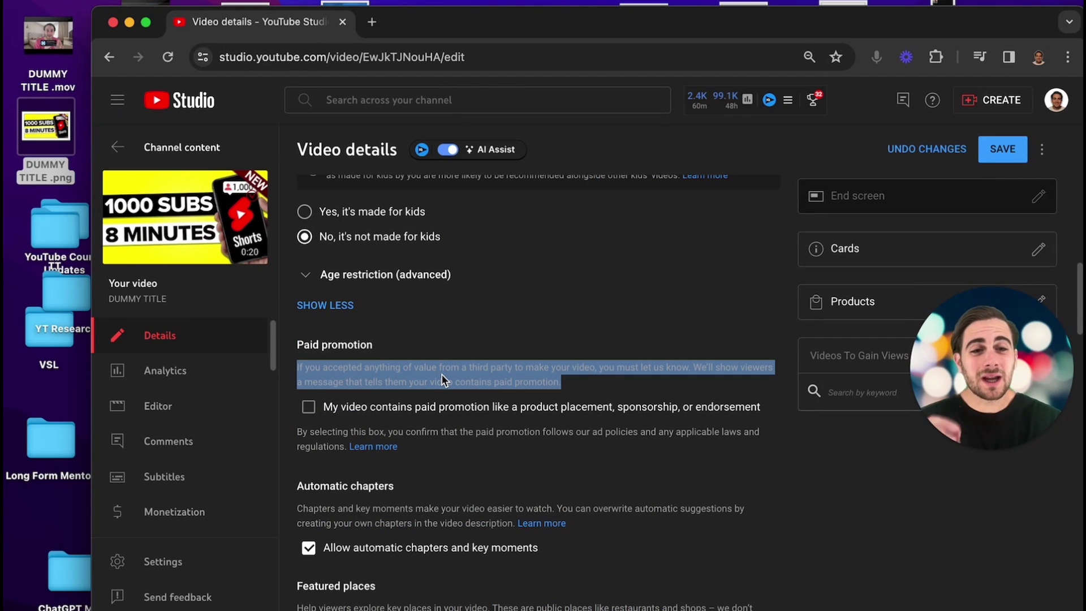
{"action": "left_click", "coordinate": [308, 408]}
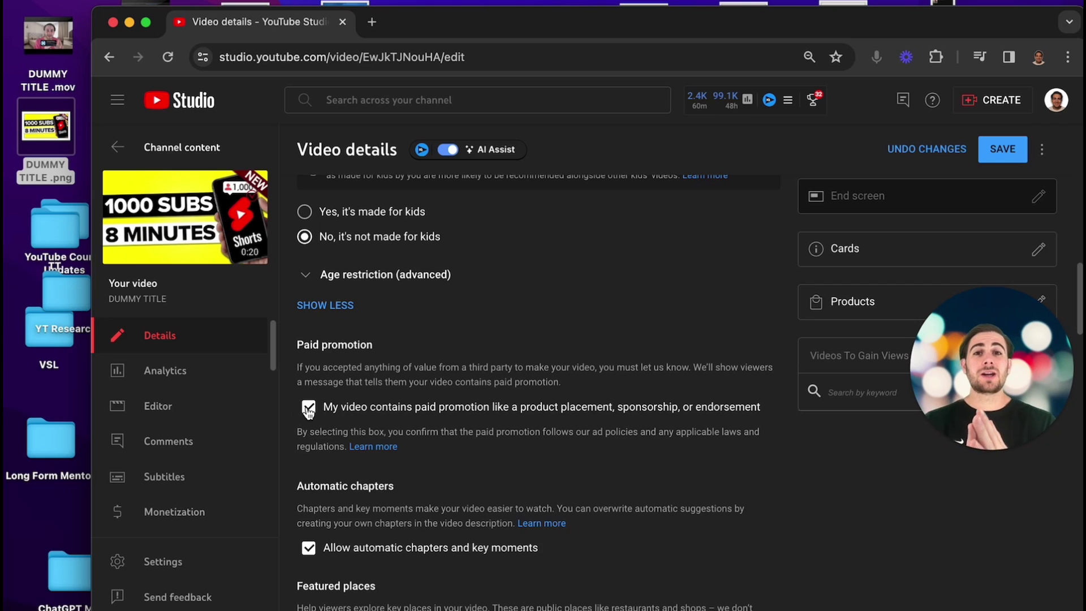
{"action": "left_click", "coordinate": [308, 408]}
{"action": "scroll", "coordinate": [308, 412], "scroll_direction": "down", "scroll_amount": 3}
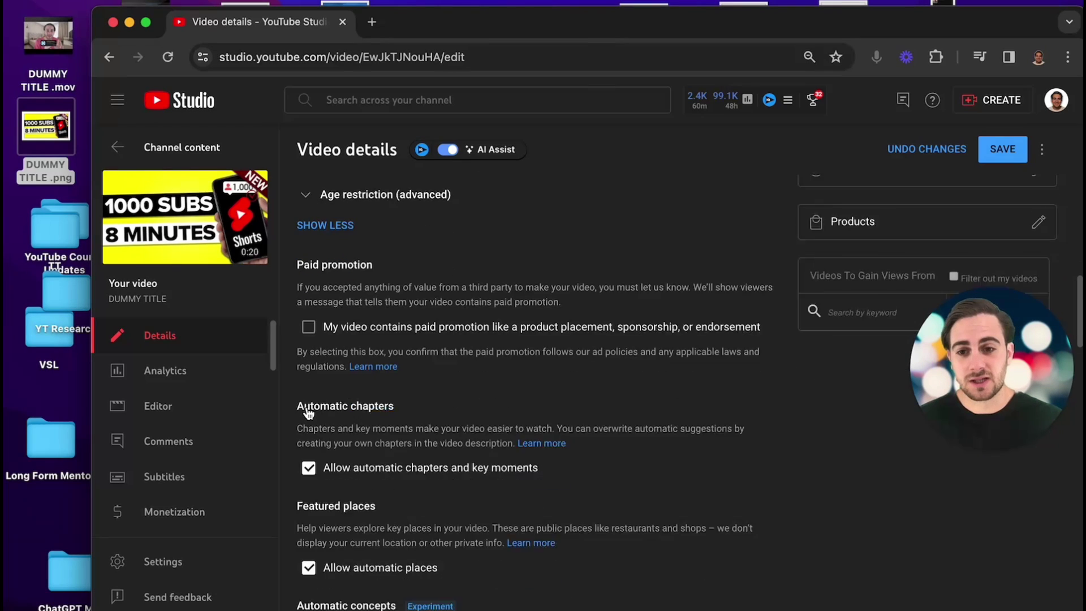
{"action": "scroll", "coordinate": [385, 481], "scroll_direction": "down", "scroll_amount": 3}
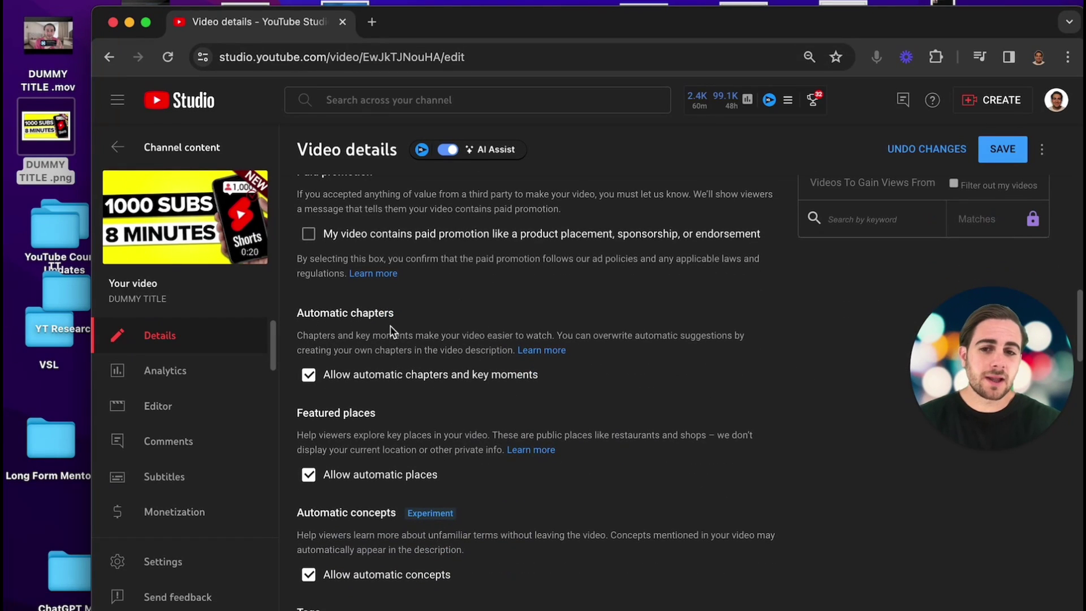
{"action": "scroll", "coordinate": [454, 444], "scroll_direction": "down", "scroll_amount": 3}
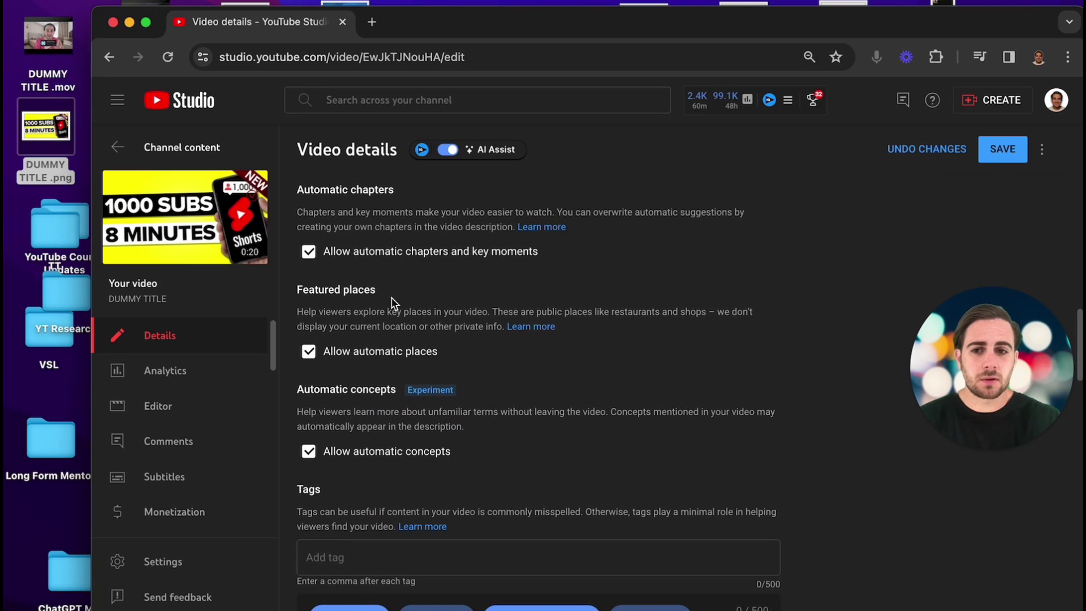
{"action": "scroll", "coordinate": [396, 289], "scroll_direction": "down", "scroll_amount": 2}
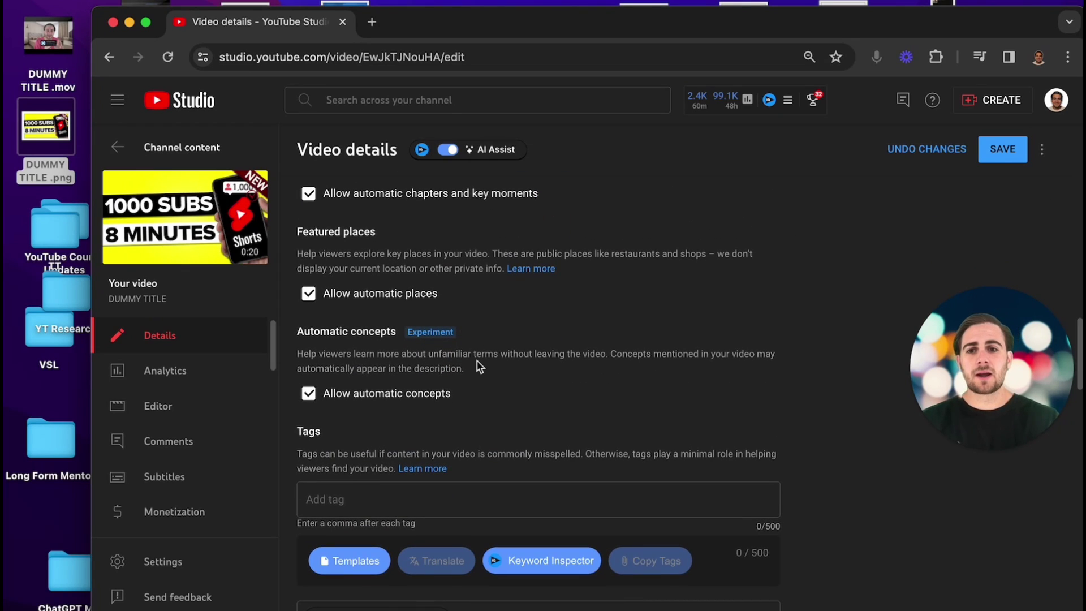
{"action": "scroll", "coordinate": [458, 399], "scroll_direction": "down", "scroll_amount": 2}
{"action": "left_click", "coordinate": [417, 425]}
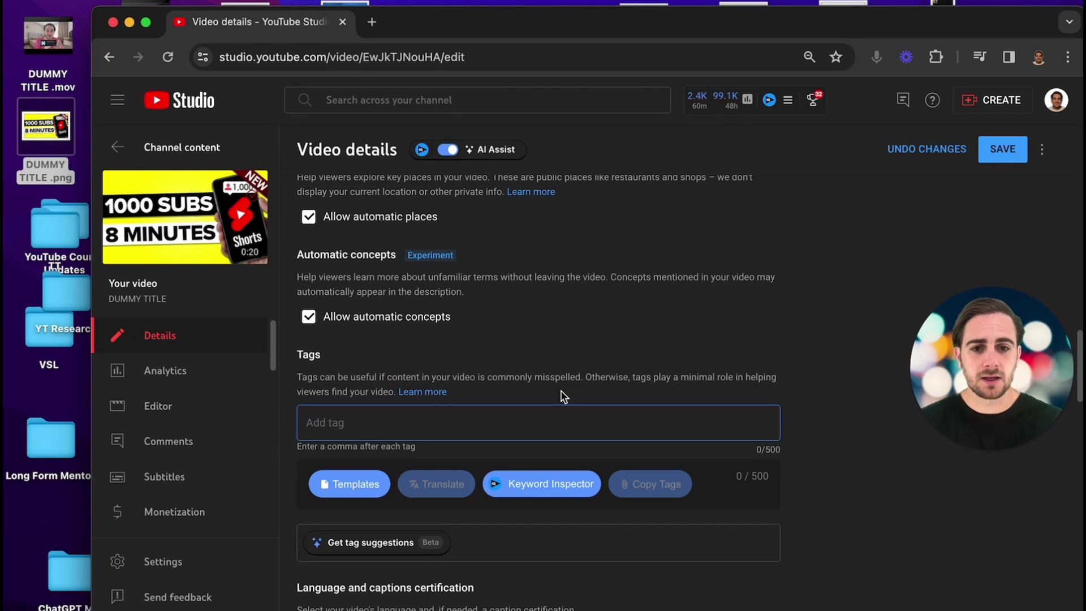
- Note the 500-character tag limit and request suggested tags for the video
{"action": "left_click_drag", "start_coordinate": [779, 450], "coordinate": [761, 434]}
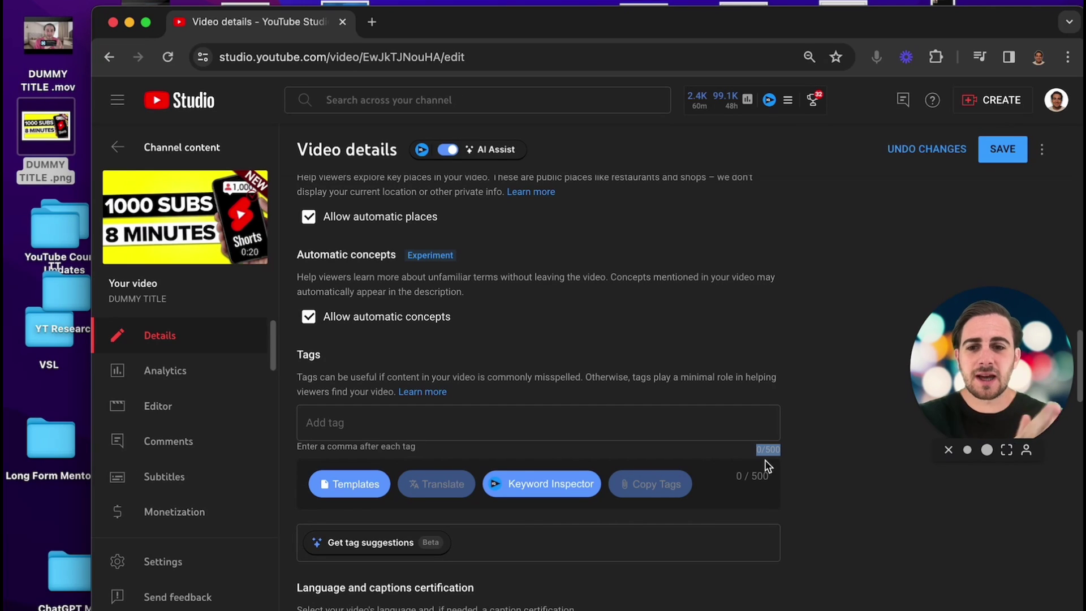
{"action": "left_click", "coordinate": [362, 543]}
{"action": "scroll", "coordinate": [358, 537], "scroll_direction": "down", "scroll_amount": 2}
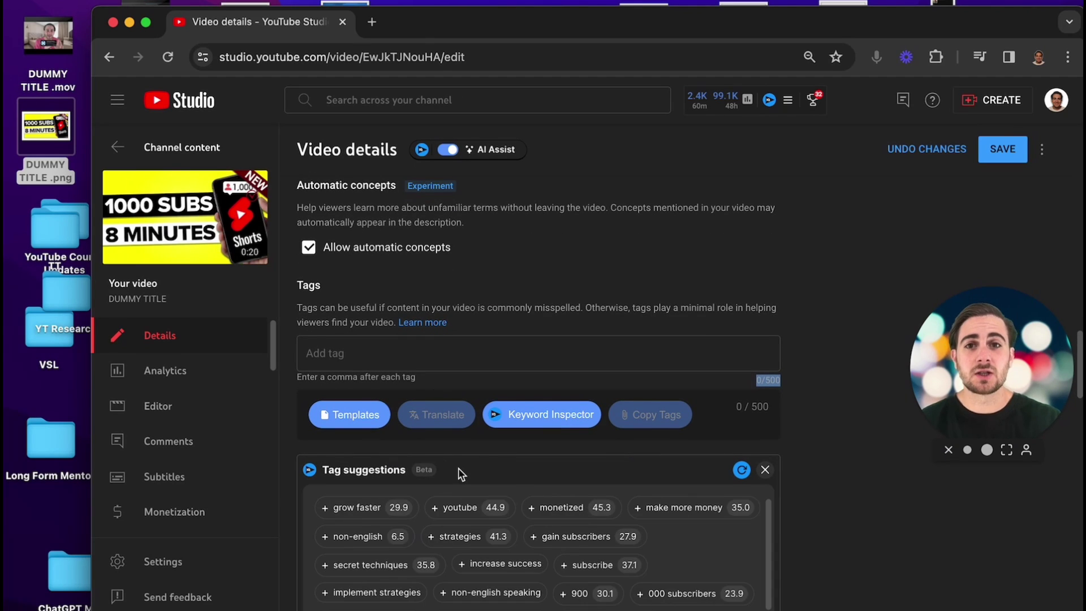
{"action": "scroll", "coordinate": [458, 467], "scroll_direction": "down", "scroll_amount": 2}
{"action": "scroll", "coordinate": [463, 470], "scroll_direction": "down", "scroll_amount": 1}
{"action": "scroll", "coordinate": [463, 470], "scroll_direction": "up", "scroll_amount": 1}
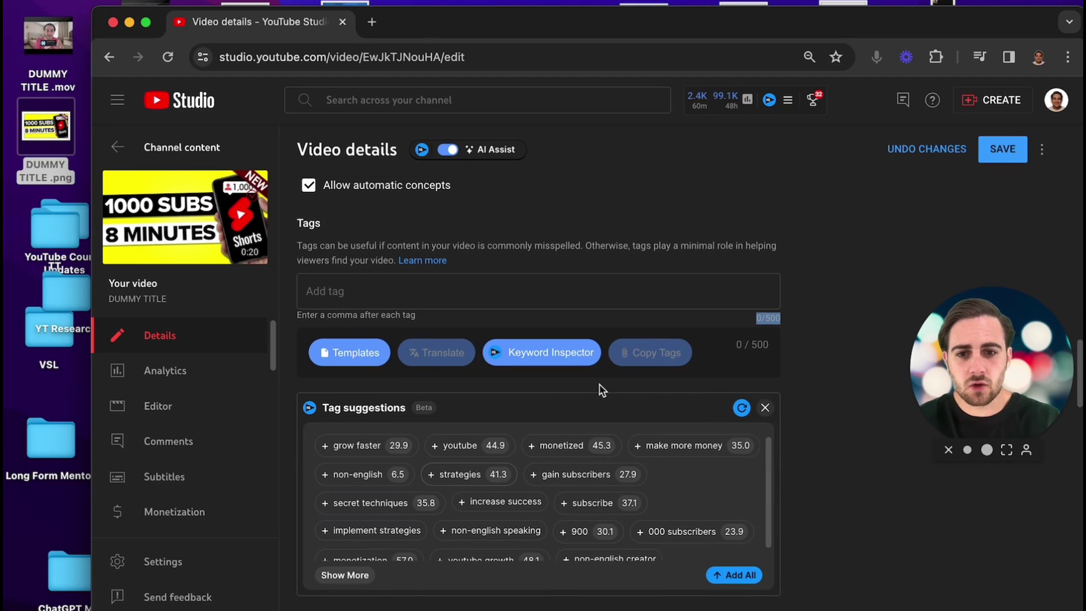
{"action": "scroll", "coordinate": [600, 385], "scroll_direction": "down", "scroll_amount": 2}
{"action": "scroll", "coordinate": [600, 459], "scroll_direction": "down", "scroll_amount": 1}
{"action": "scroll", "coordinate": [591, 458], "scroll_direction": "up", "scroll_amount": 1}
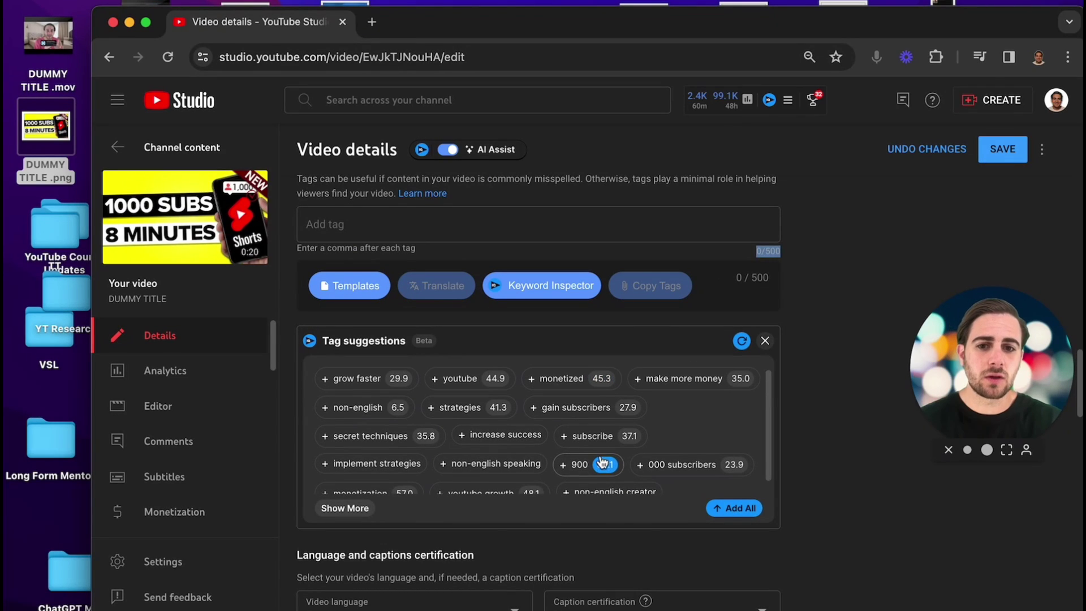
{"action": "scroll", "coordinate": [588, 489], "scroll_direction": "up", "scroll_amount": 1}
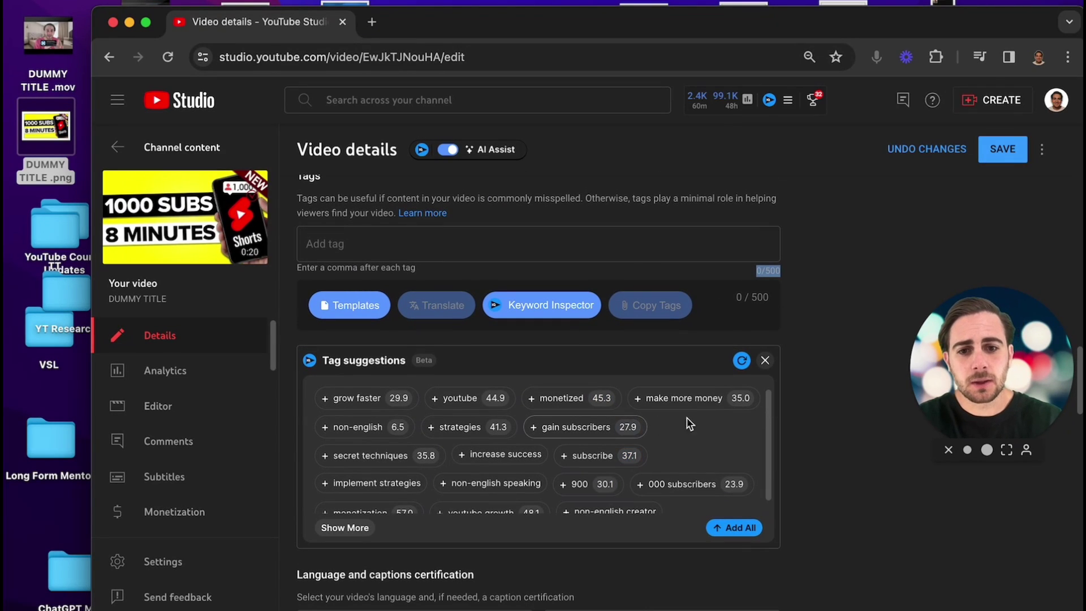
- Add the make more money, monetized, youtube, monetization and youtube growth tags
{"action": "left_click", "coordinate": [656, 405]}
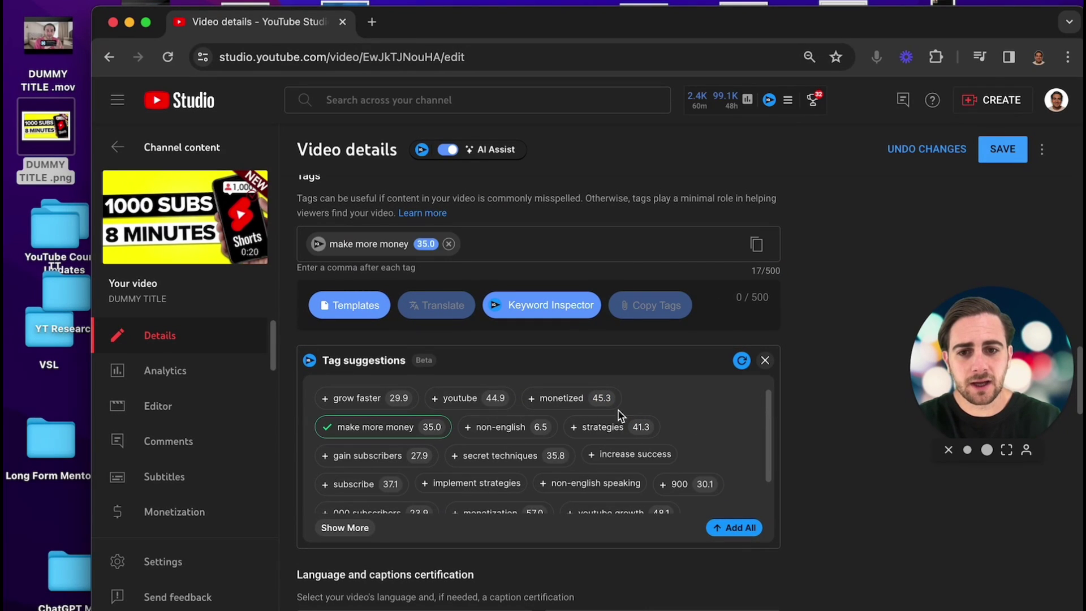
{"action": "left_click", "coordinate": [537, 404]}
{"action": "left_click", "coordinate": [434, 401]}
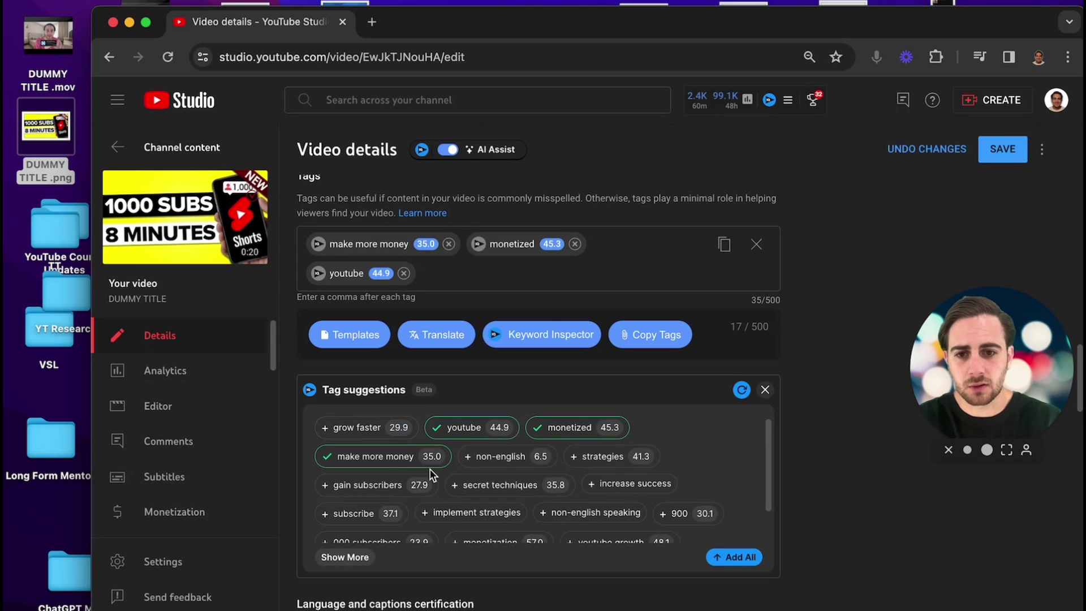
{"action": "scroll", "coordinate": [430, 475], "scroll_direction": "down", "scroll_amount": 1}
{"action": "left_click", "coordinate": [485, 506]}
{"action": "left_click", "coordinate": [588, 506]}
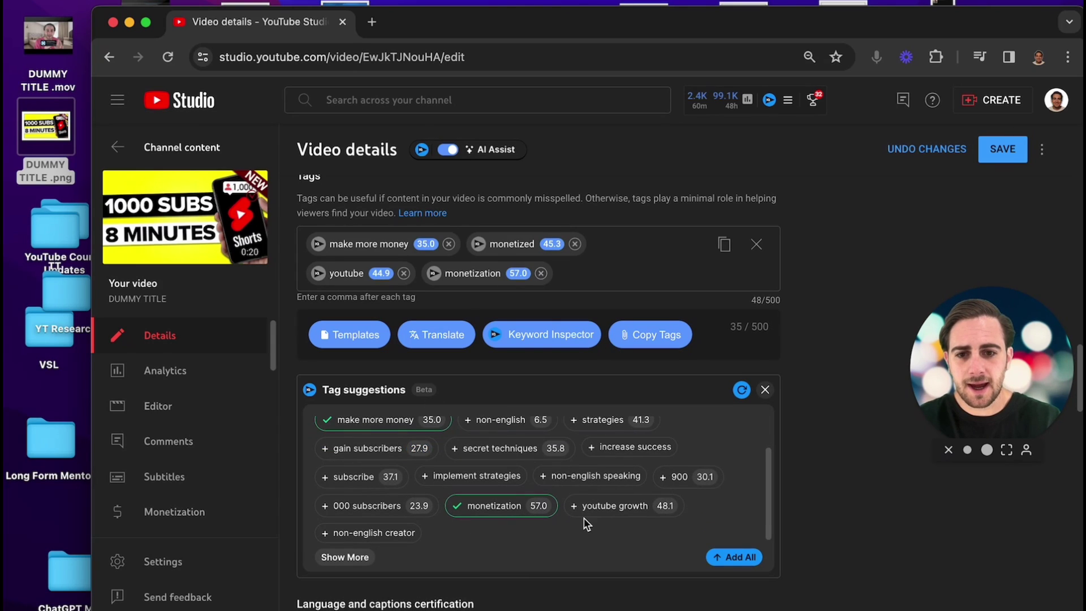
- Load a fresh set of suggestions and add the powerful strategies tag, reaching 87/500 characters
{"action": "scroll", "coordinate": [604, 538], "scroll_direction": "down", "scroll_amount": 1}
{"action": "left_click", "coordinate": [345, 554]}
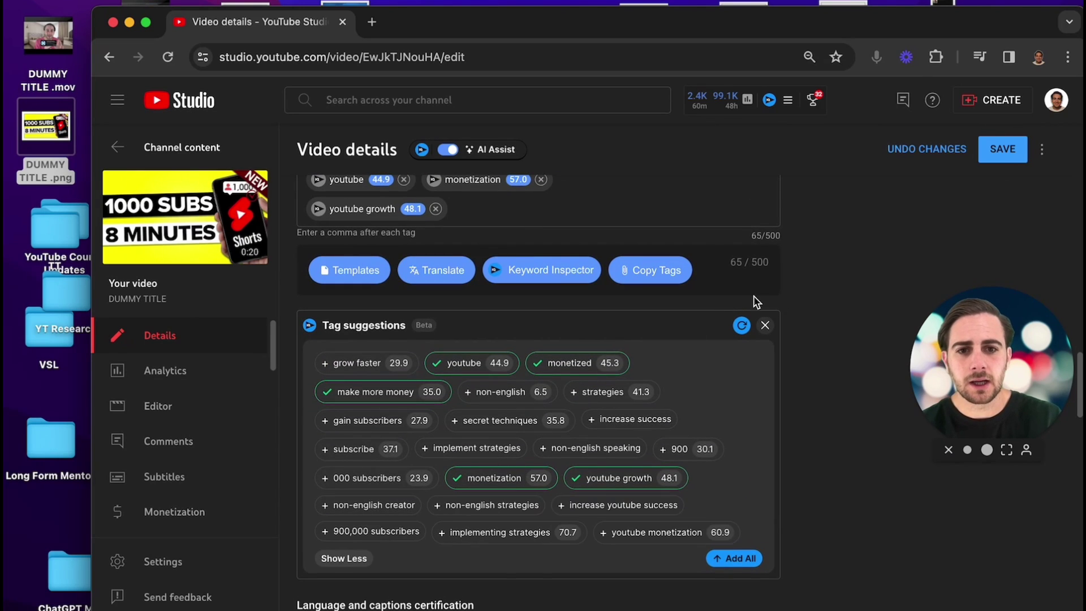
{"action": "left_click", "coordinate": [742, 327]}
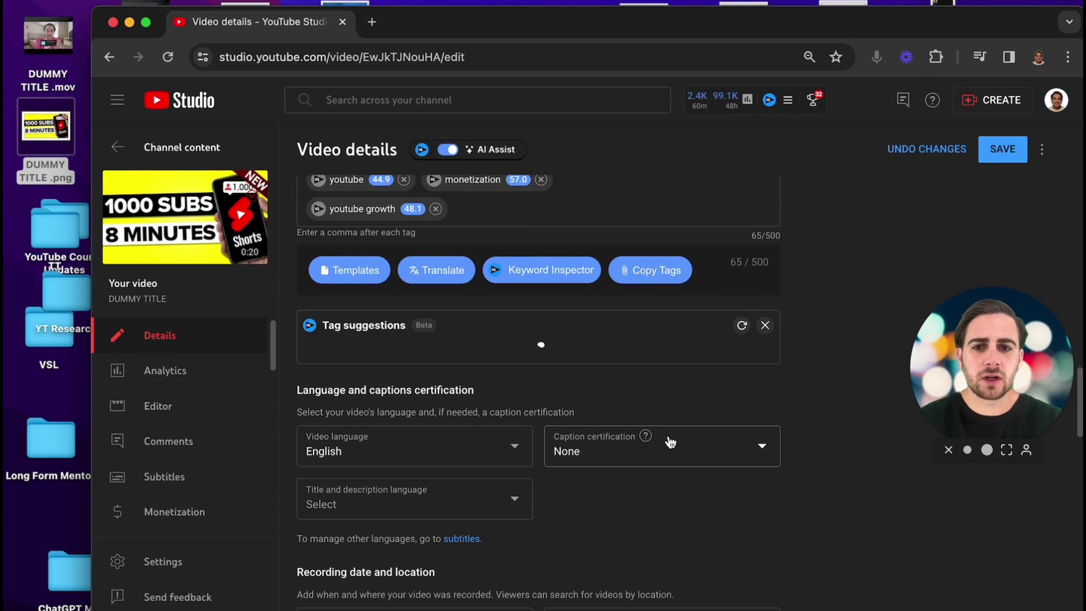
{"action": "scroll", "coordinate": [673, 441], "scroll_direction": "up", "scroll_amount": 2}
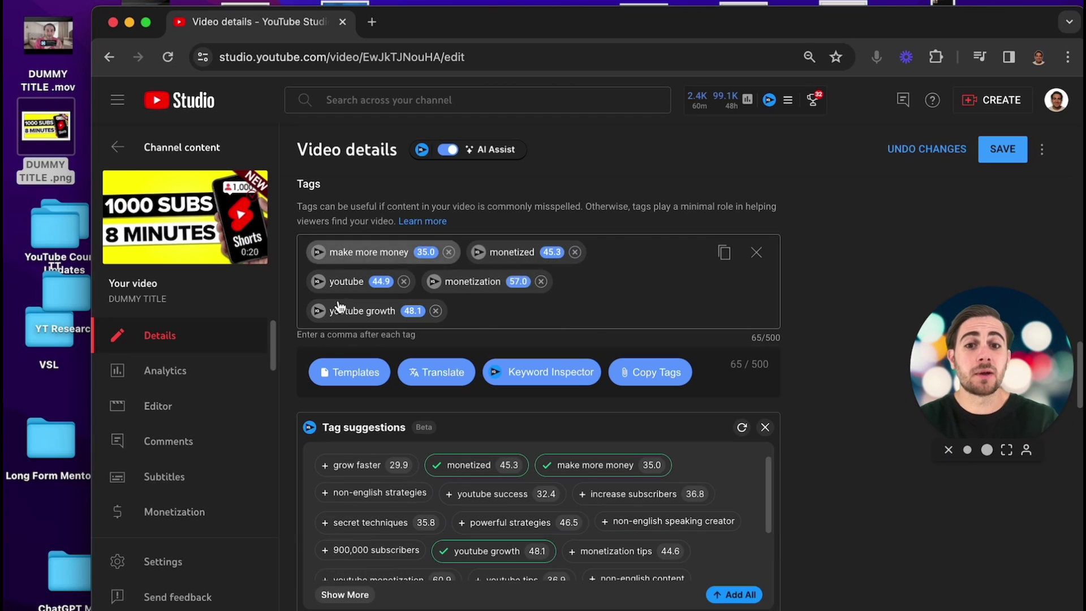
{"action": "left_click", "coordinate": [465, 520]}
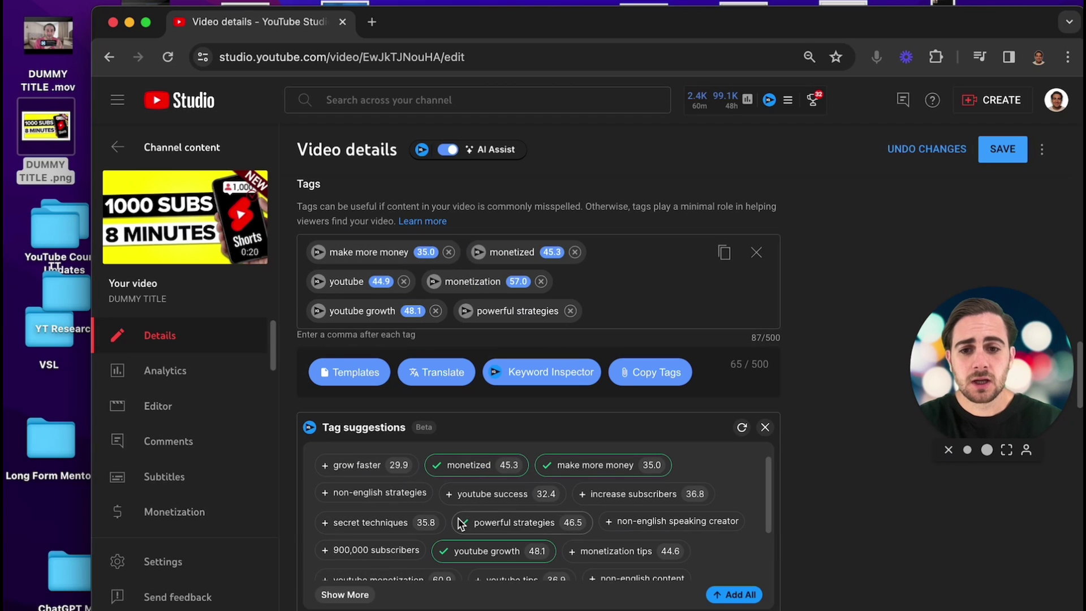
{"action": "scroll", "coordinate": [457, 508], "scroll_direction": "down", "scroll_amount": 1}
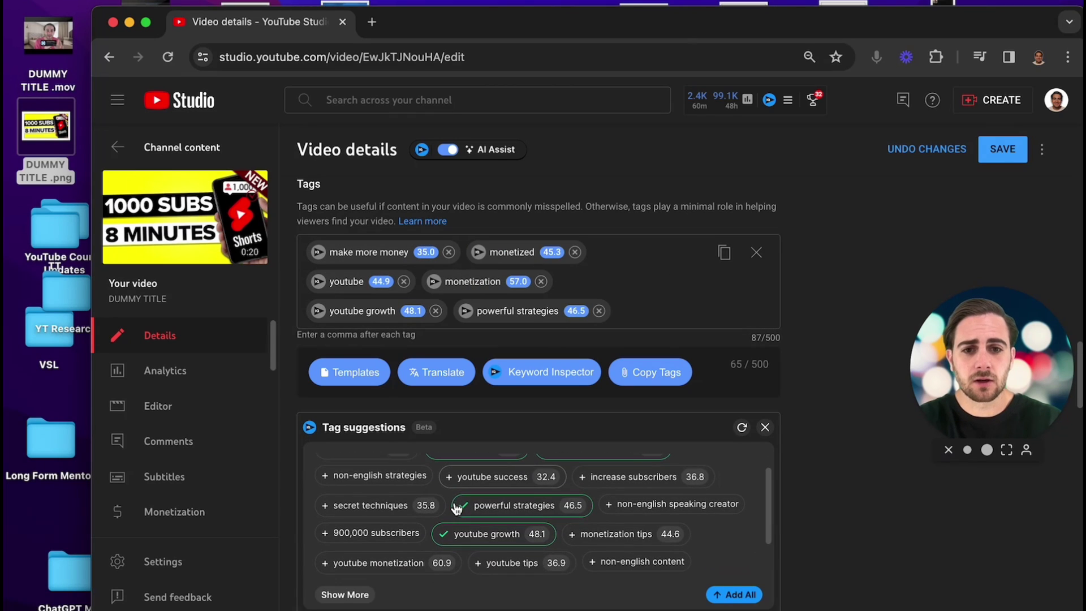
{"action": "left_click", "coordinate": [758, 340]}
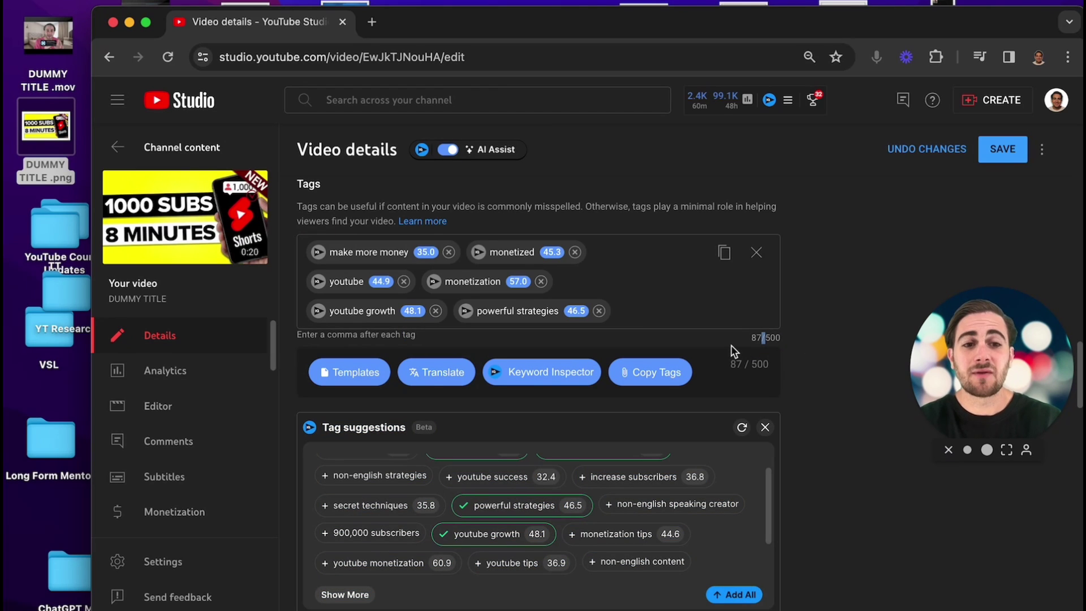
{"action": "scroll", "coordinate": [794, 375], "scroll_direction": "down", "scroll_amount": 4}
{"action": "scroll", "coordinate": [794, 375], "scroll_direction": "down", "scroll_amount": 3}
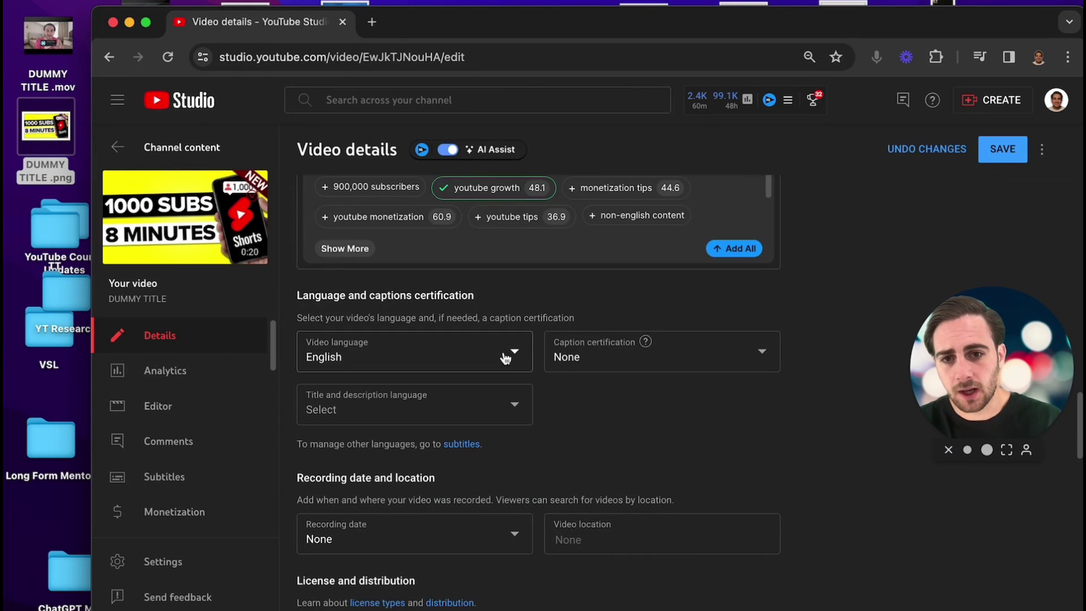
{"action": "scroll", "coordinate": [459, 390], "scroll_direction": "down", "scroll_amount": 2}
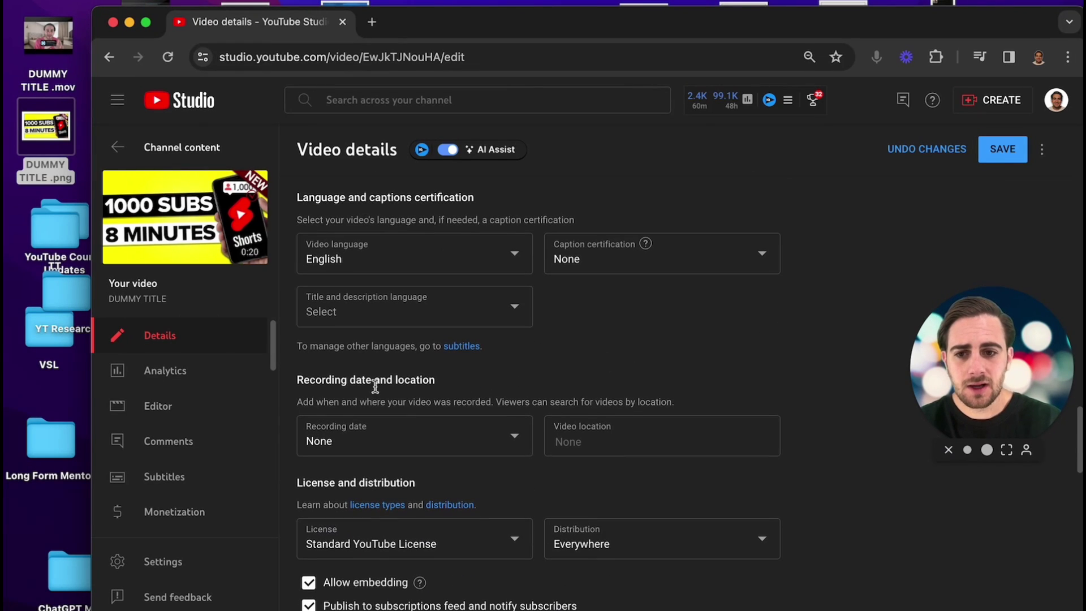
{"action": "scroll", "coordinate": [568, 407], "scroll_direction": "down", "scroll_amount": 3}
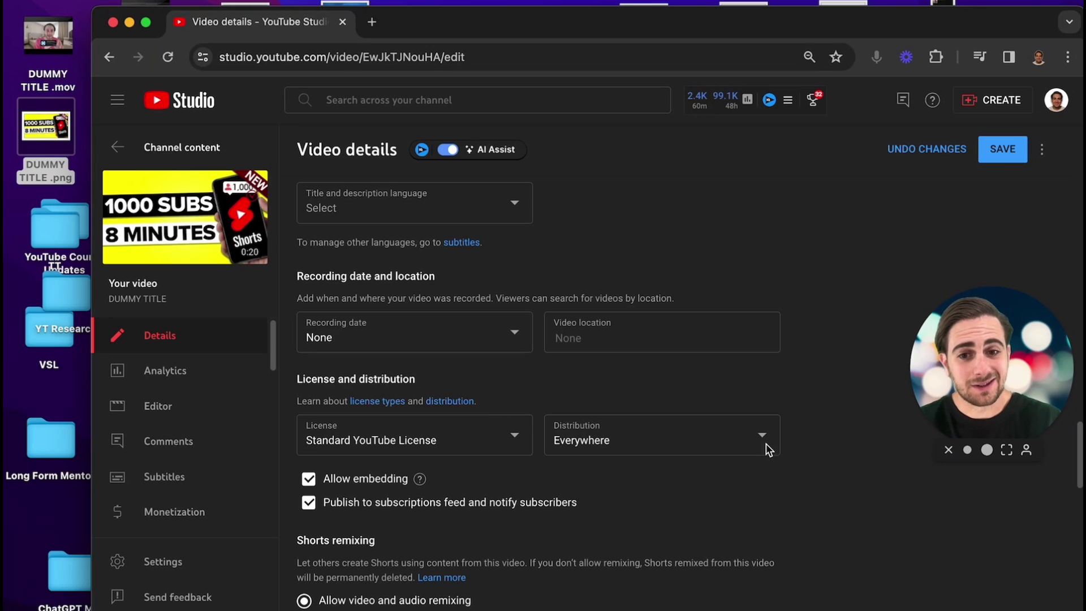
{"action": "scroll", "coordinate": [534, 430], "scroll_direction": "down", "scroll_amount": 3}
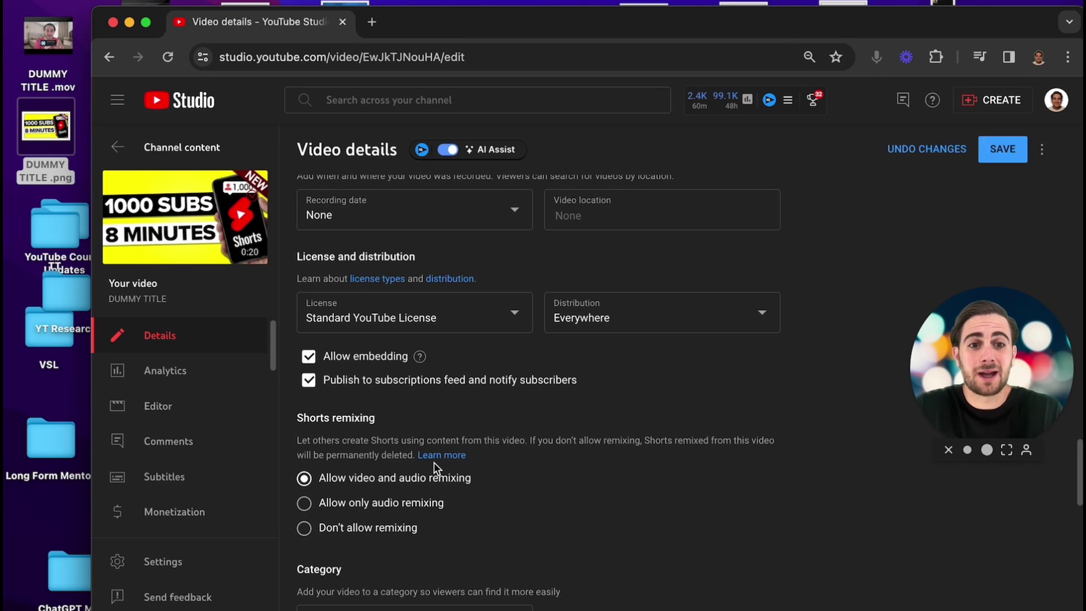
{"action": "scroll", "coordinate": [433, 463], "scroll_direction": "down", "scroll_amount": 5}
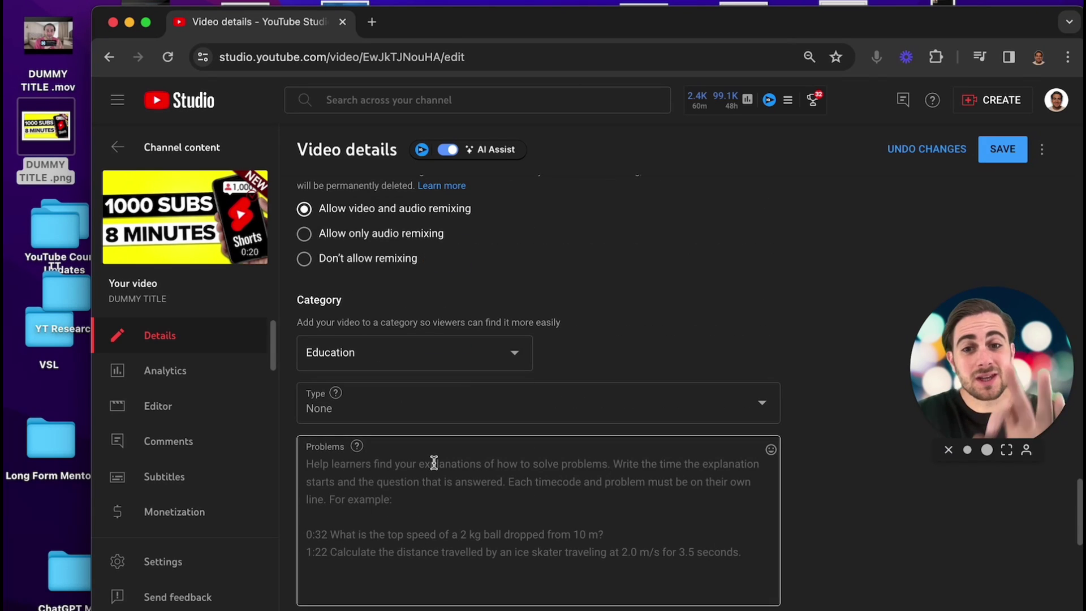
- Keep Education as the category and add 'How To' at the start of the title
{"action": "left_click", "coordinate": [370, 361]}
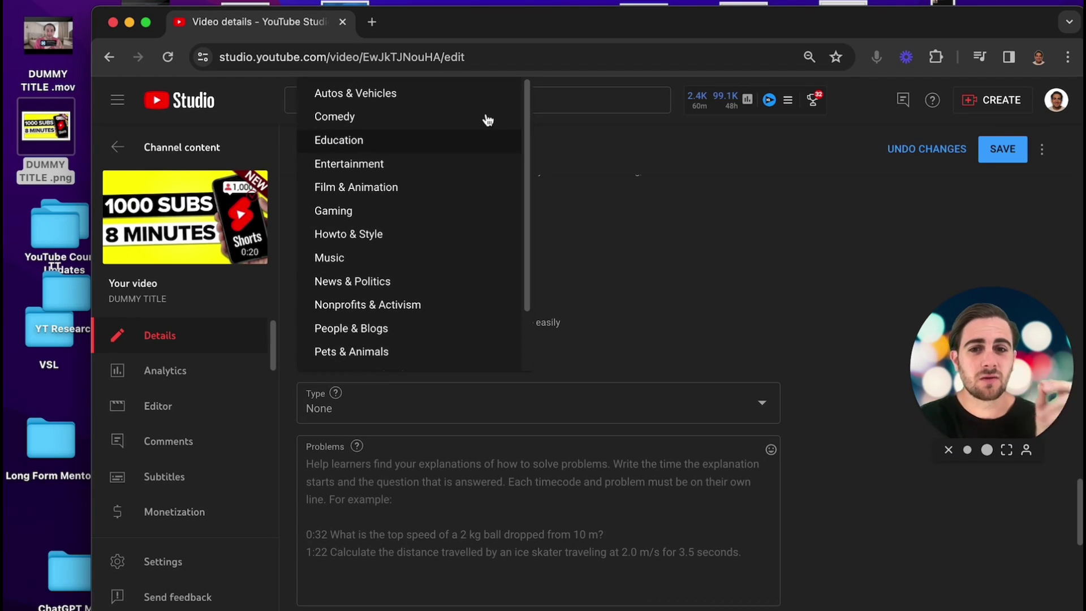
{"action": "left_click", "coordinate": [636, 272]}
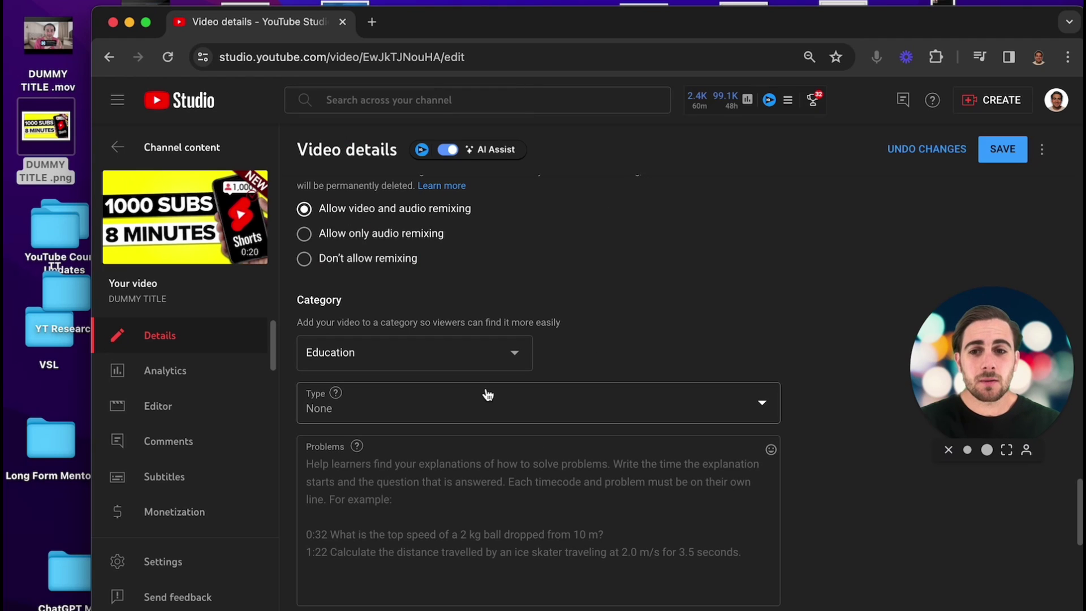
{"action": "scroll", "coordinate": [487, 401], "scroll_direction": "up", "scroll_amount": 5}
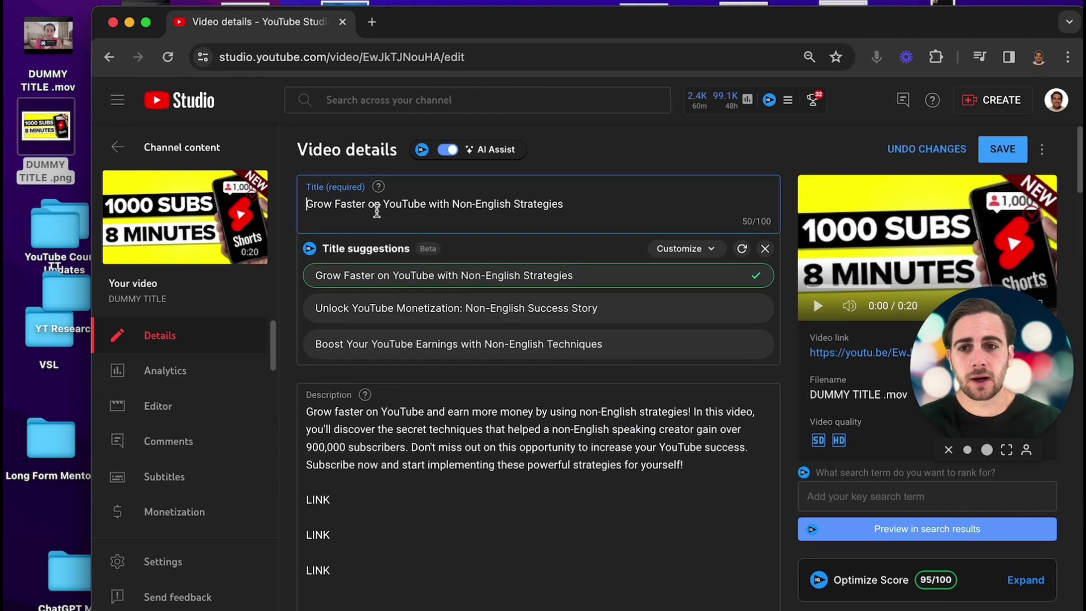
{"action": "type", "text": "How To"}
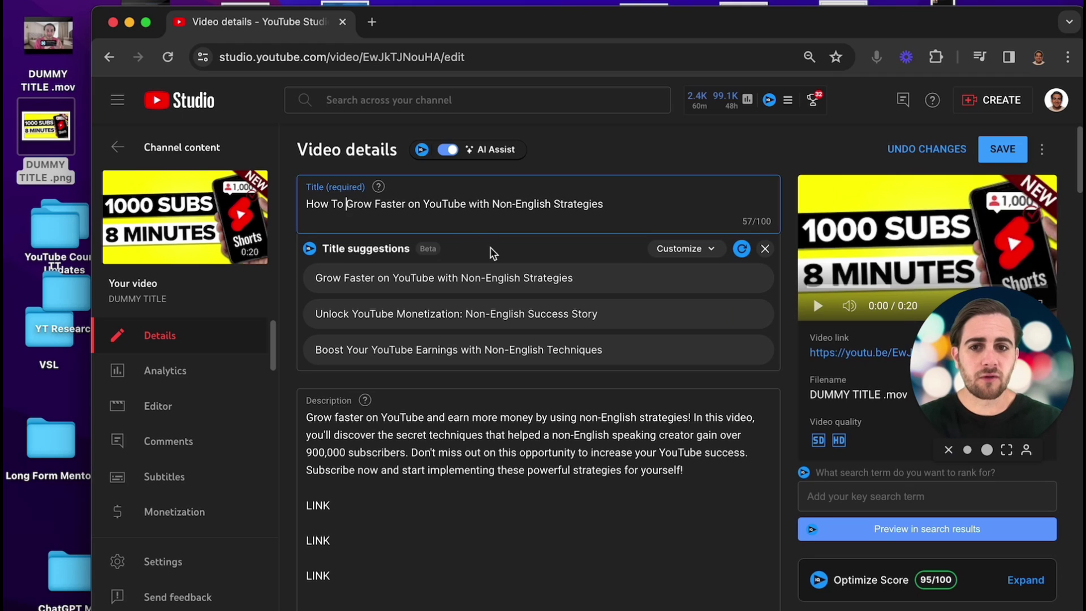
{"action": "scroll", "coordinate": [492, 253], "scroll_direction": "down", "scroll_amount": 15}
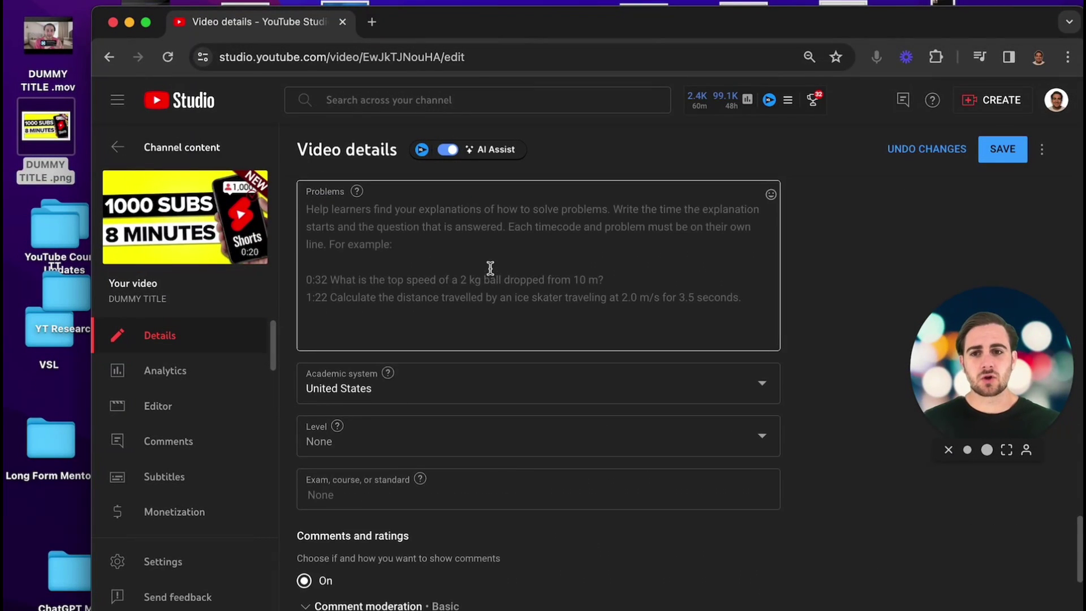
{"action": "scroll", "coordinate": [489, 268], "scroll_direction": "up", "scroll_amount": 4}
{"action": "left_click", "coordinate": [431, 312]}
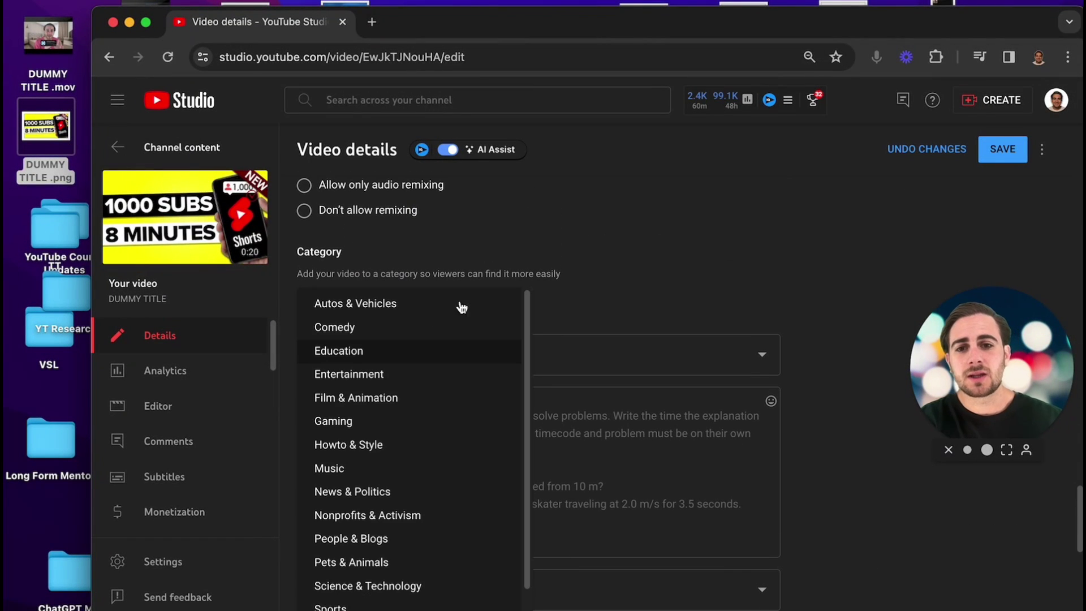
{"action": "left_click", "coordinate": [561, 365]}
- Set the video type to How-to and review the comments and ratings settings
{"action": "left_click", "coordinate": [513, 366]}
{"action": "left_click", "coordinate": [379, 422]}
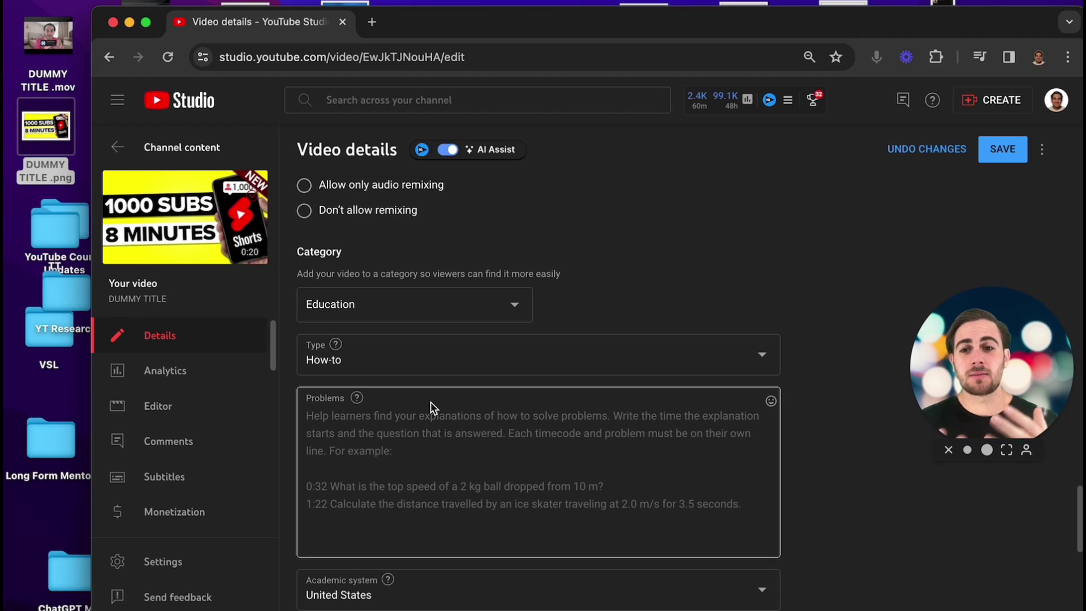
{"action": "scroll", "coordinate": [453, 448], "scroll_direction": "down", "scroll_amount": 2}
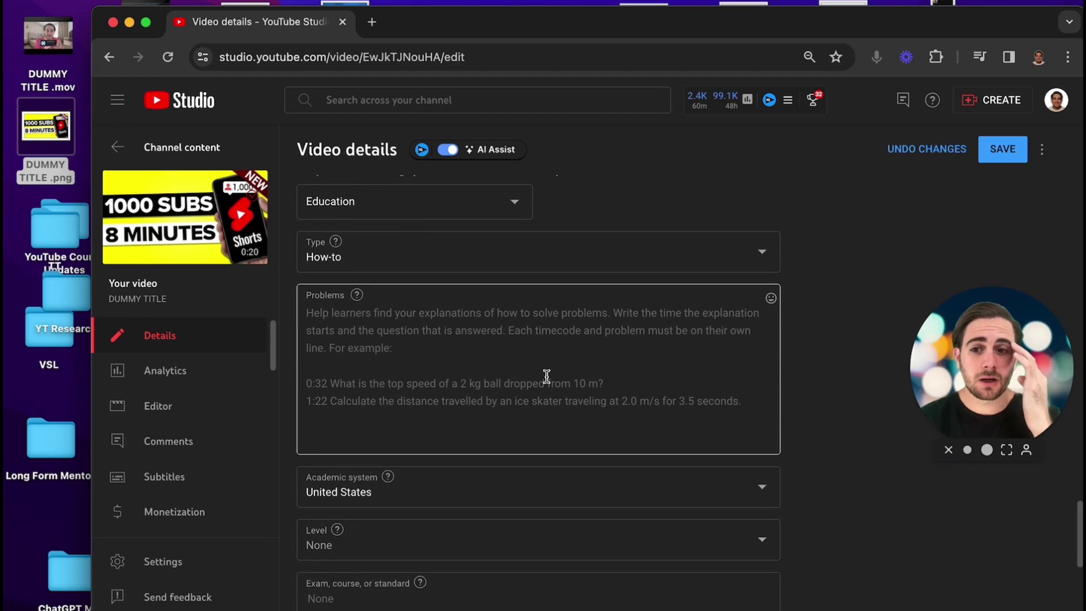
{"action": "scroll", "coordinate": [442, 497], "scroll_direction": "down", "scroll_amount": 1}
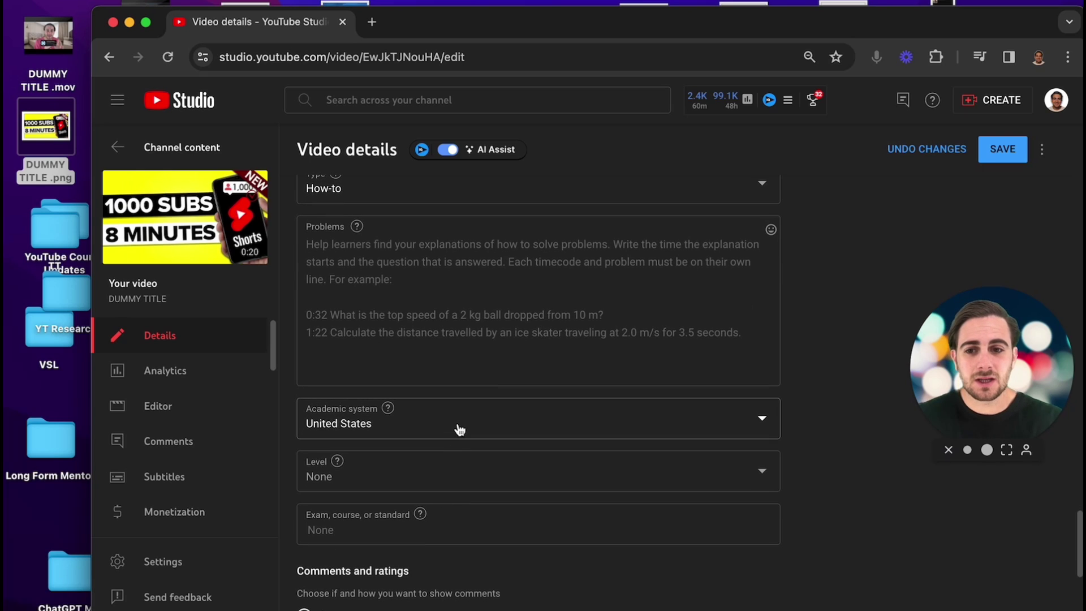
{"action": "scroll", "coordinate": [459, 430], "scroll_direction": "down", "scroll_amount": 1}
{"action": "scroll", "coordinate": [434, 448], "scroll_direction": "down", "scroll_amount": 2}
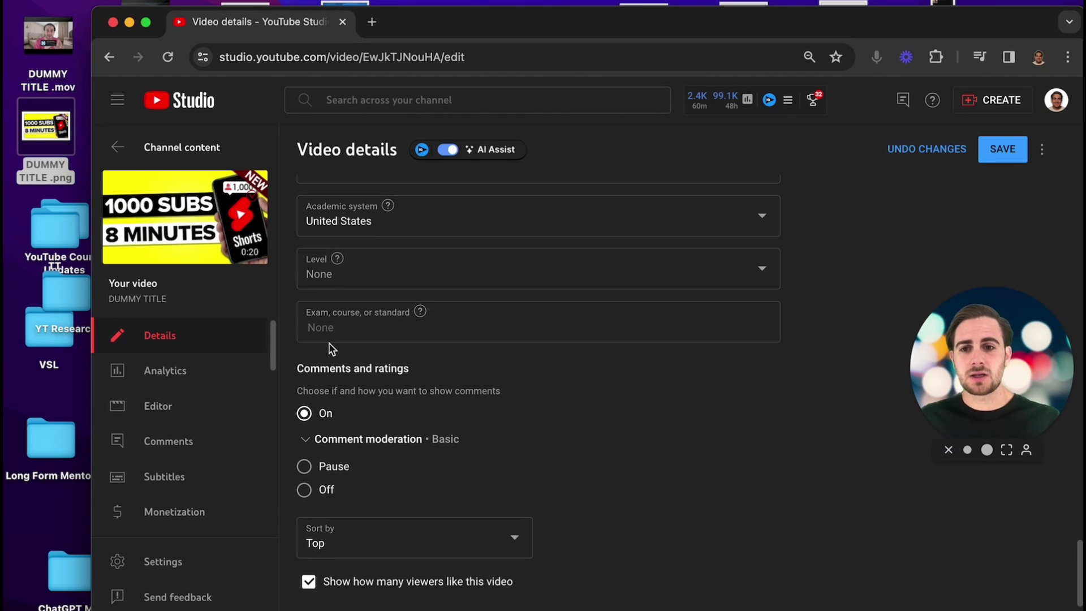
{"action": "scroll", "coordinate": [336, 358], "scroll_direction": "down", "scroll_amount": 1}
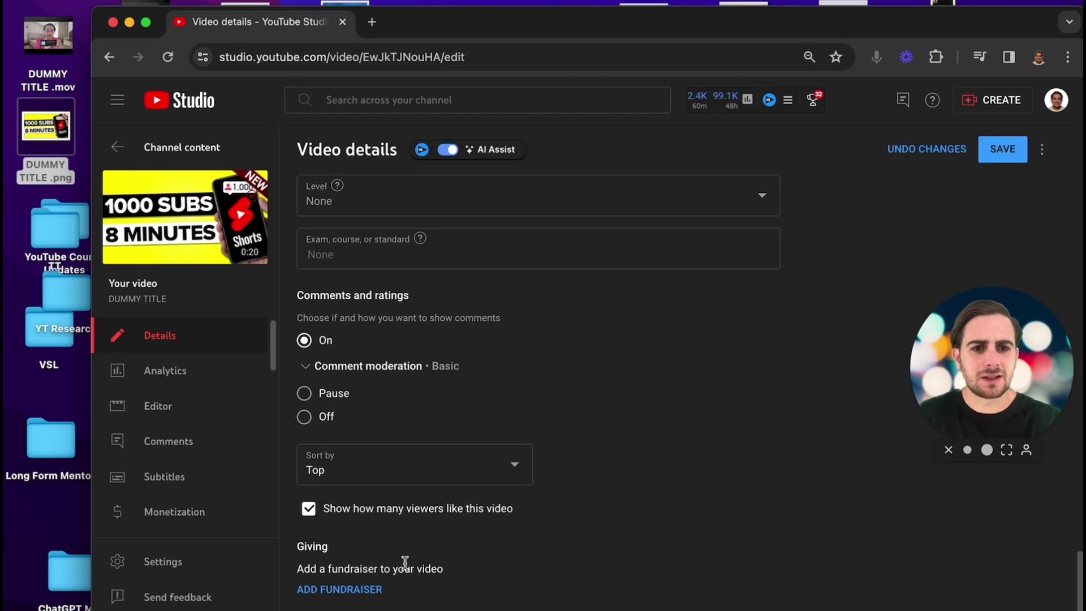
{"action": "scroll", "coordinate": [757, 366], "scroll_direction": "up", "scroll_amount": 15}
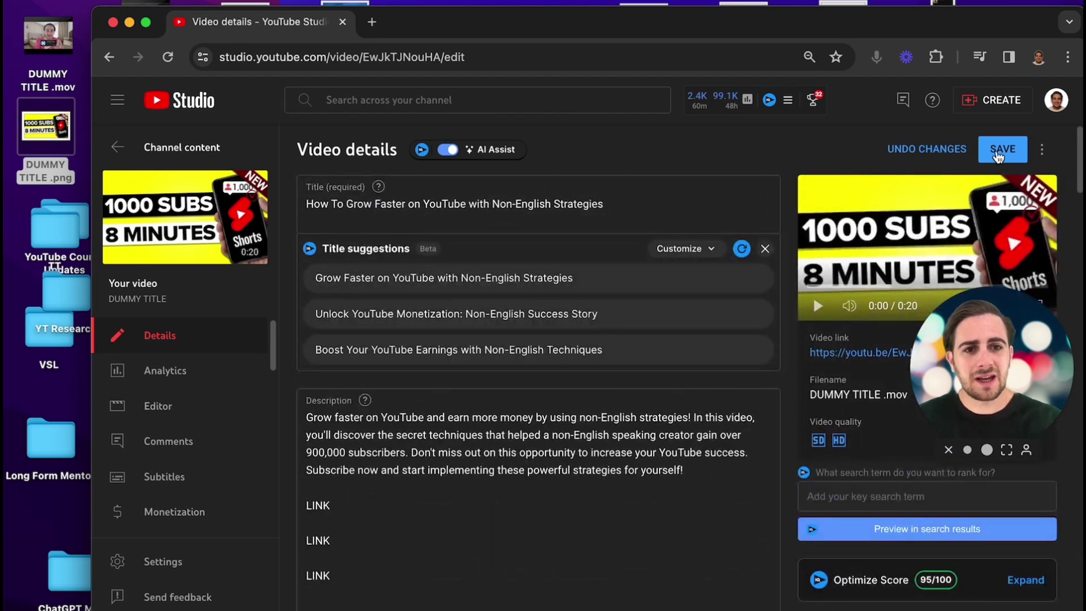
- Save the edited details, then open the Instagram hashtag strategy video's details from Channel content
{"action": "left_click", "coordinate": [1011, 149]}
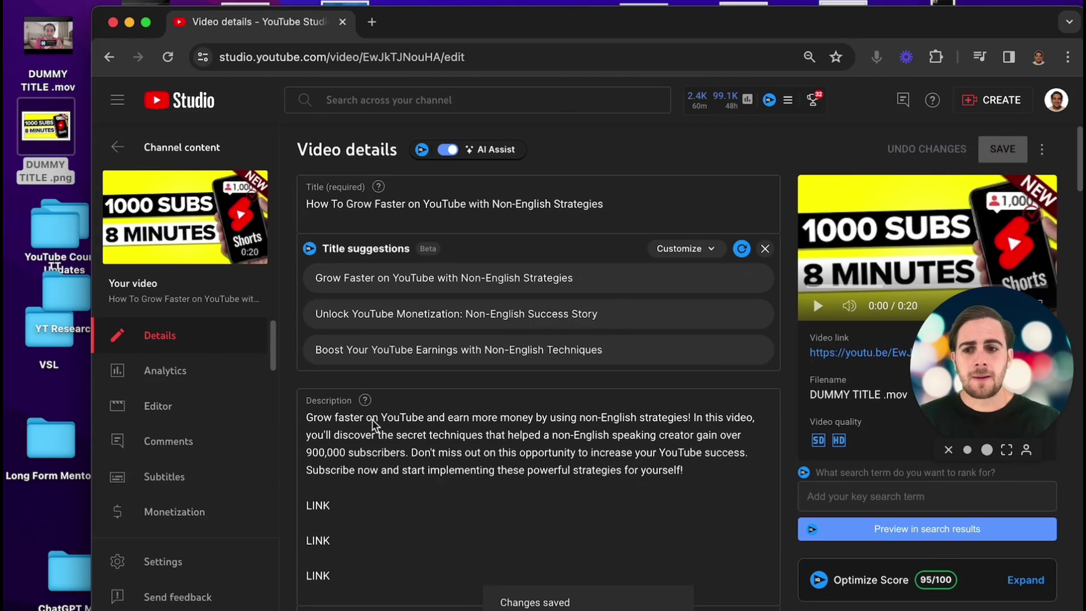
{"action": "left_click", "coordinate": [192, 512]}
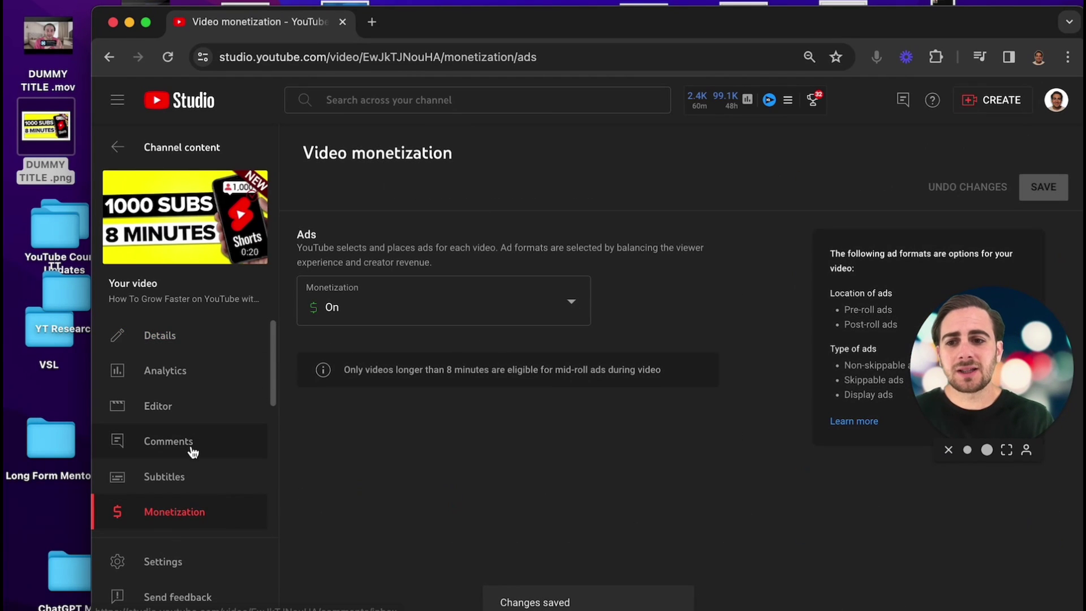
{"action": "mouse_move", "coordinate": [188, 196]}
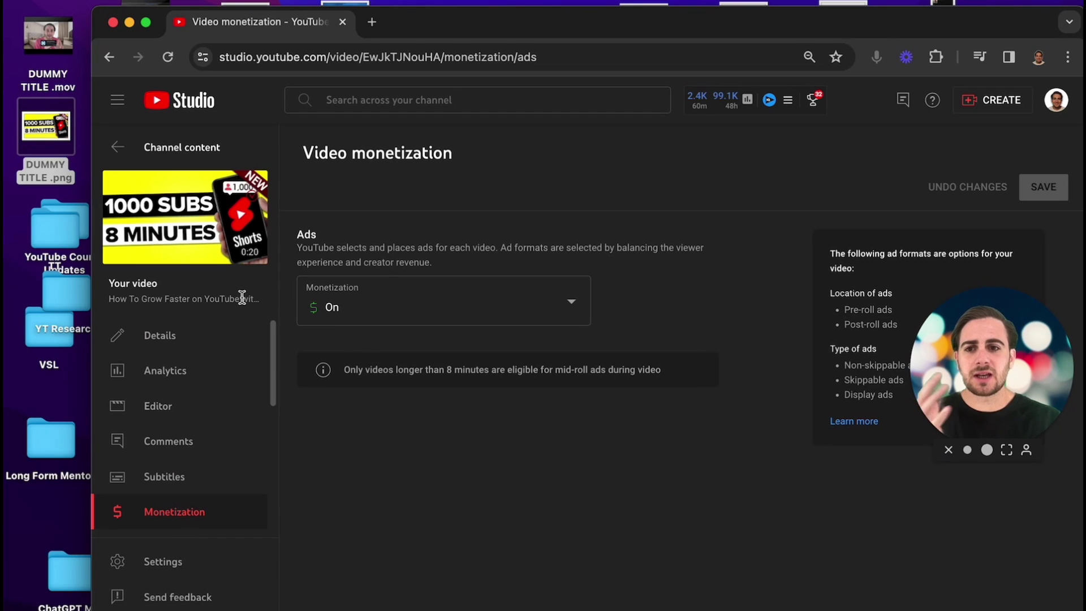
{"action": "left_click", "coordinate": [150, 147]}
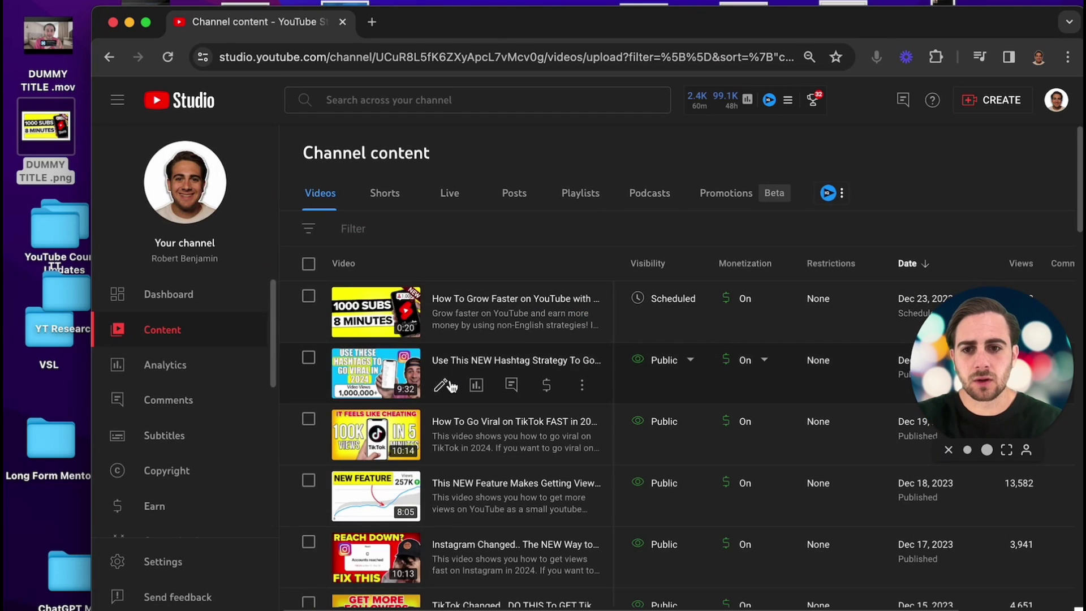
{"action": "left_click", "coordinate": [451, 387]}
- Review the hashtag video's mid-roll ad break at 9:31:50 and discard any changes
{"action": "left_click", "coordinate": [210, 517]}
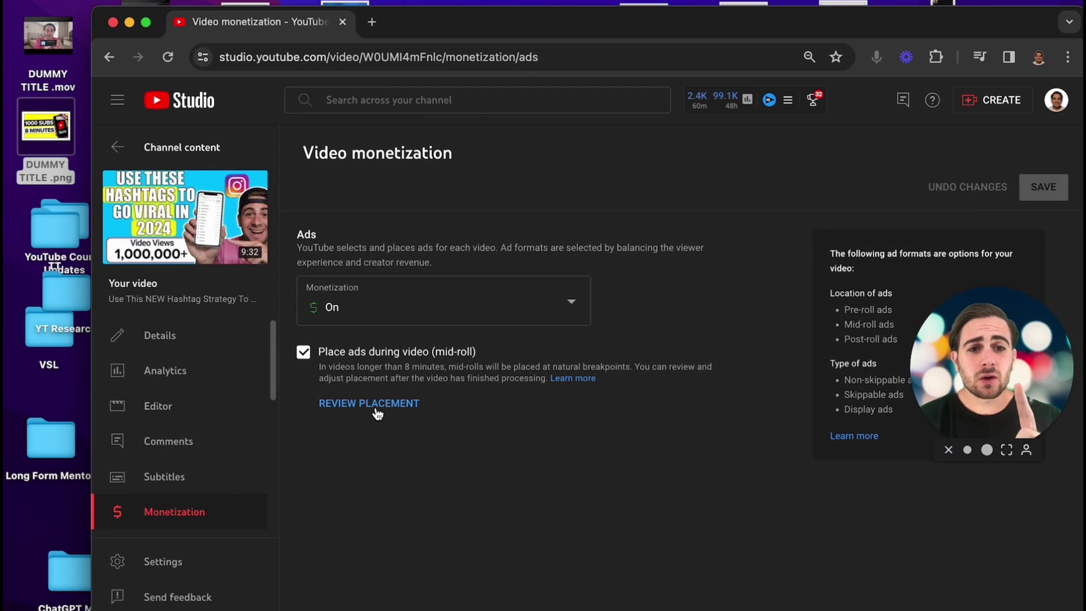
{"action": "left_click", "coordinate": [376, 410]}
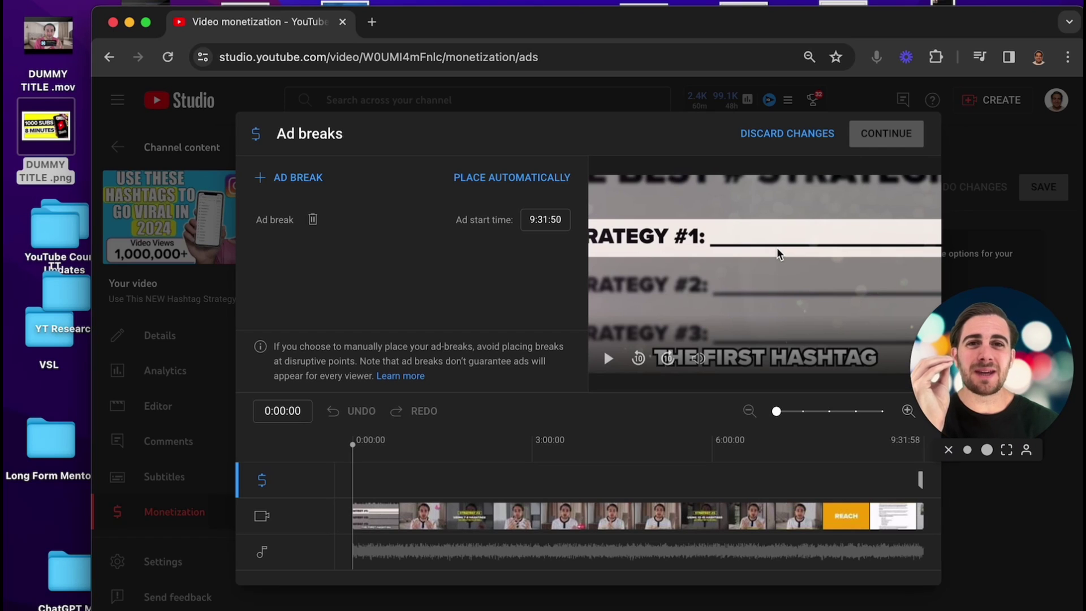
{"action": "left_click", "coordinate": [790, 135]}
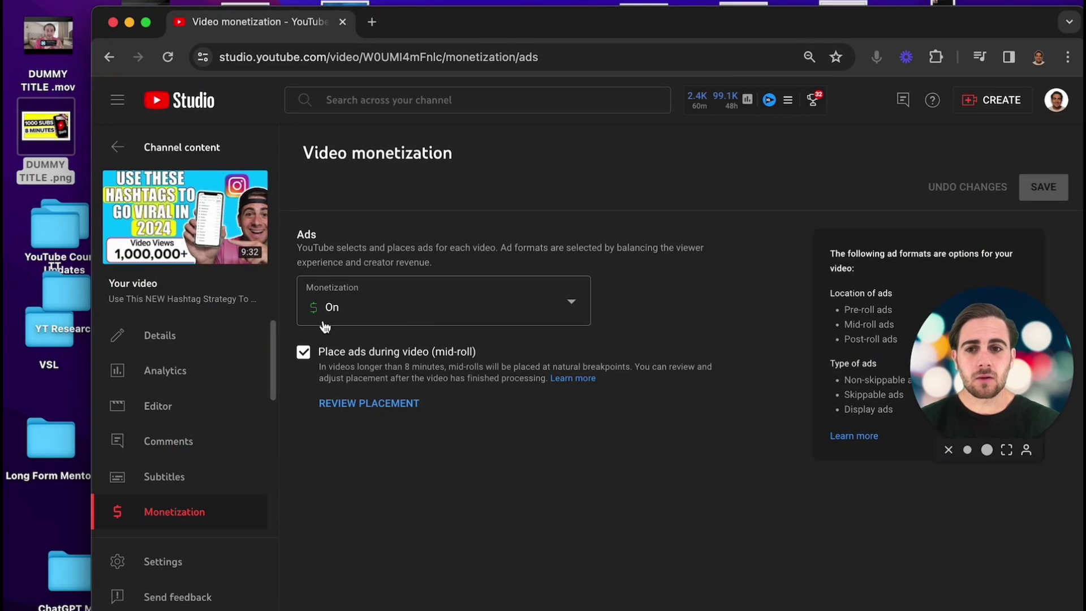
{"action": "left_click", "coordinate": [380, 404]}
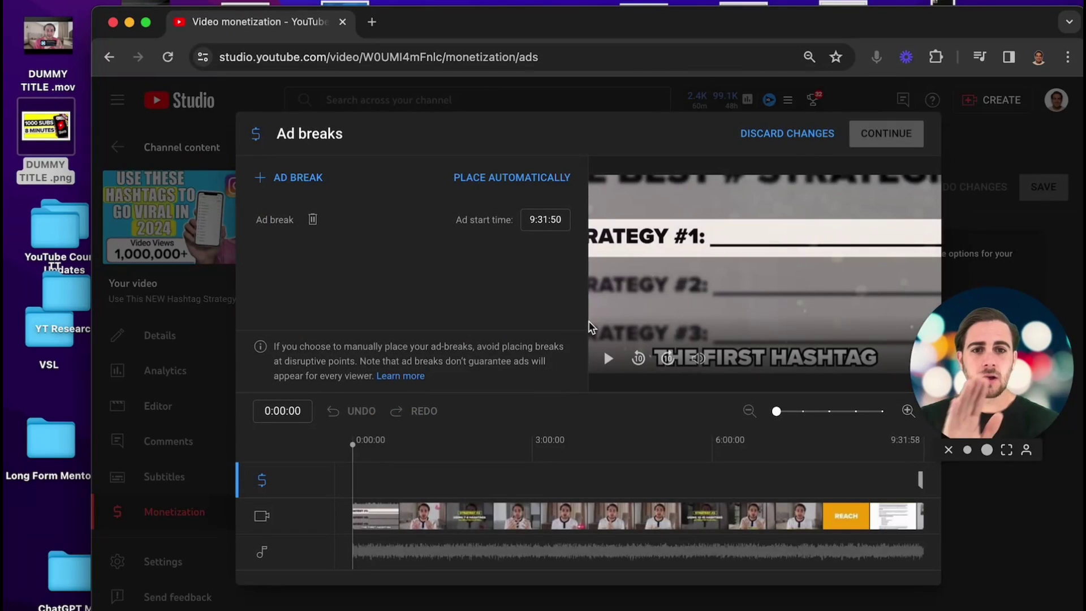
{"action": "left_click", "coordinate": [788, 142]}
- Open the How To Grow Faster video's details from the content list and look through them
{"action": "left_click", "coordinate": [164, 147]}
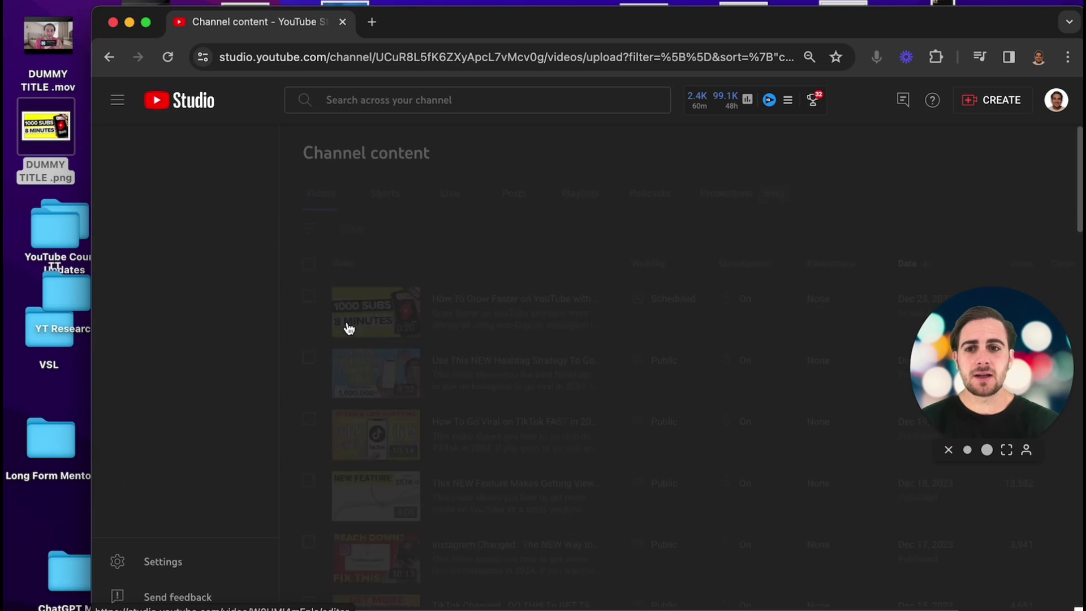
{"action": "left_click", "coordinate": [445, 327]}
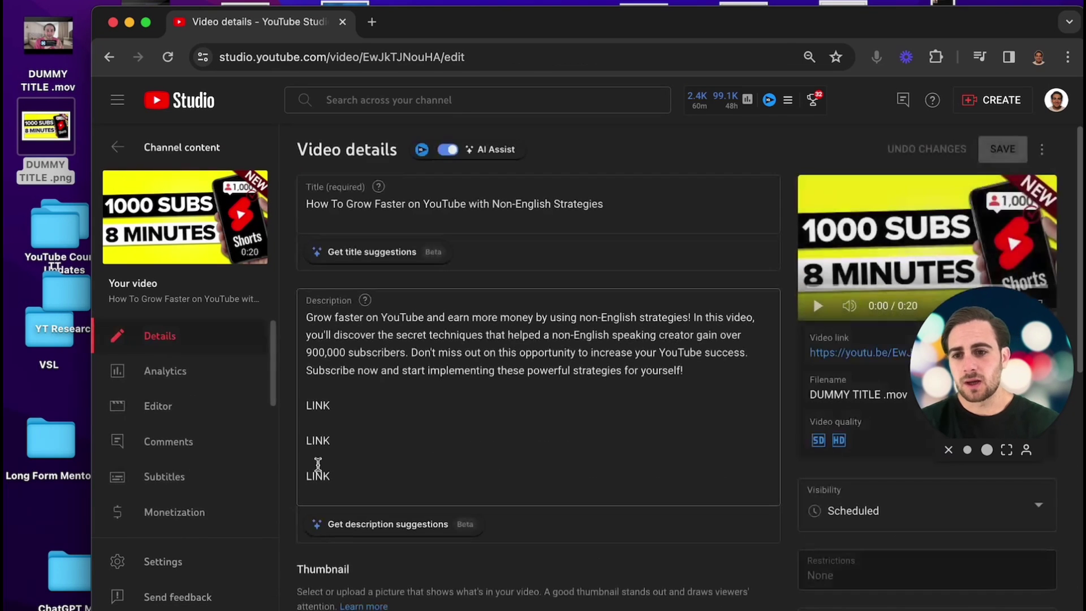
{"action": "scroll", "coordinate": [360, 436], "scroll_direction": "down", "scroll_amount": 1}
{"action": "scroll", "coordinate": [347, 380], "scroll_direction": "up", "scroll_amount": 1}
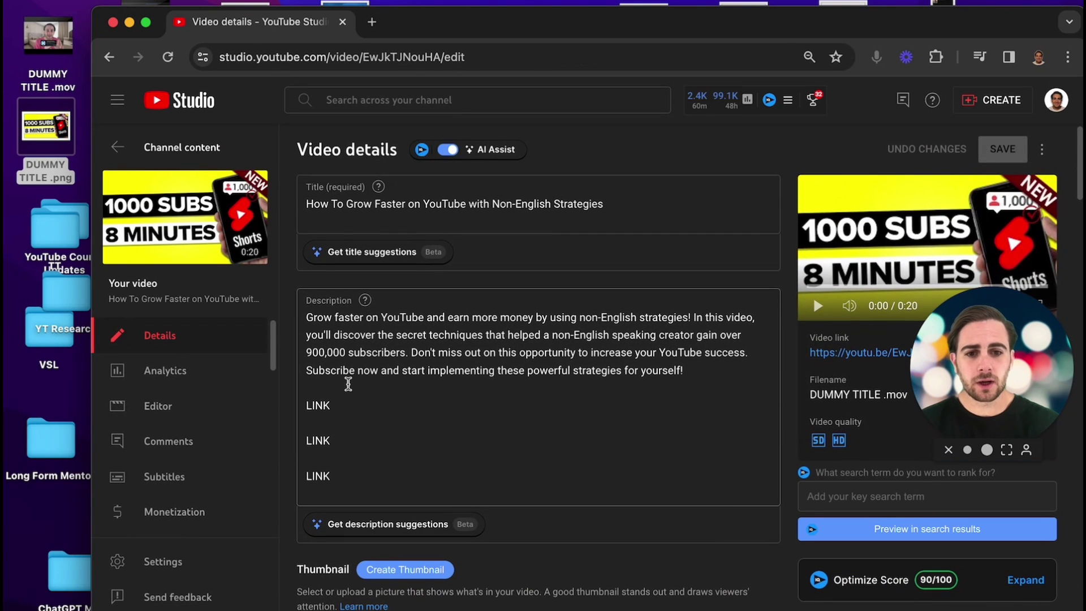
{"action": "scroll", "coordinate": [833, 446], "scroll_direction": "down", "scroll_amount": 10}
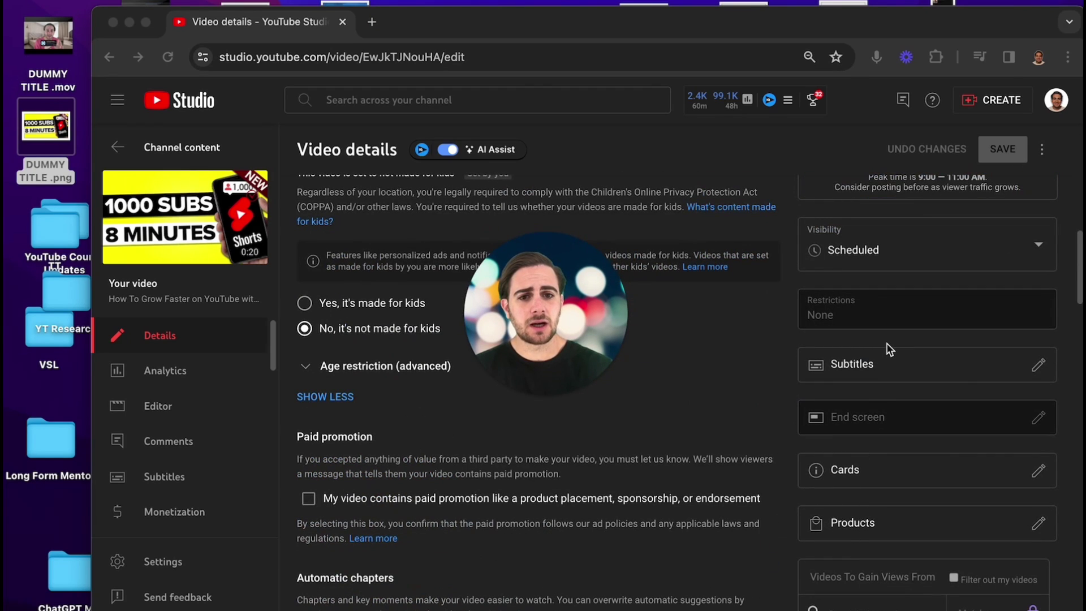
{"action": "scroll", "coordinate": [887, 344], "scroll_direction": "down", "scroll_amount": 1}
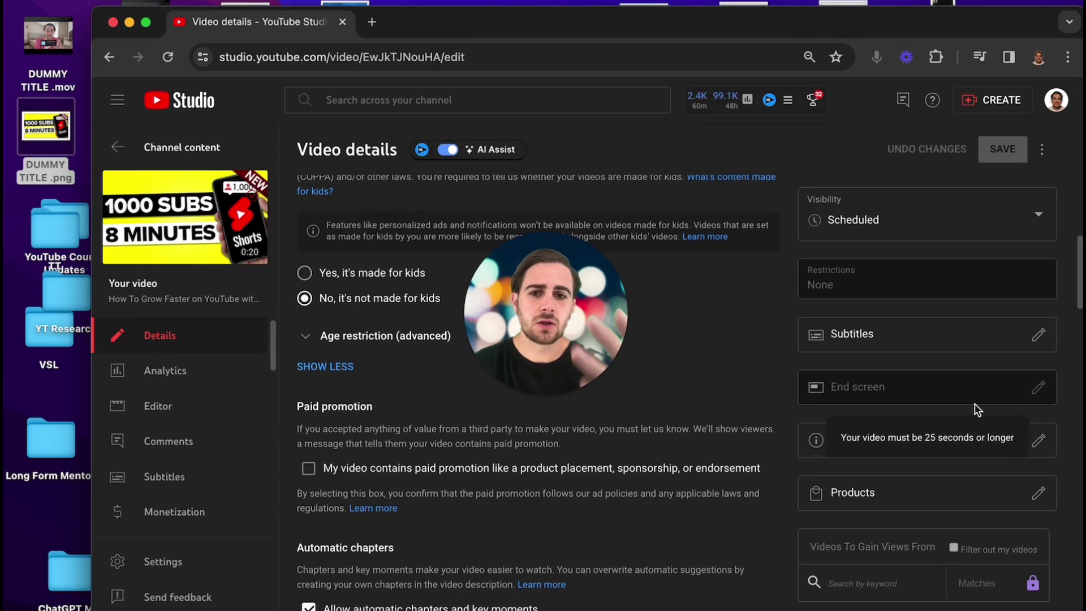
{"action": "left_click_drag", "start_coordinate": [531, 272], "coordinate": [939, 266]}
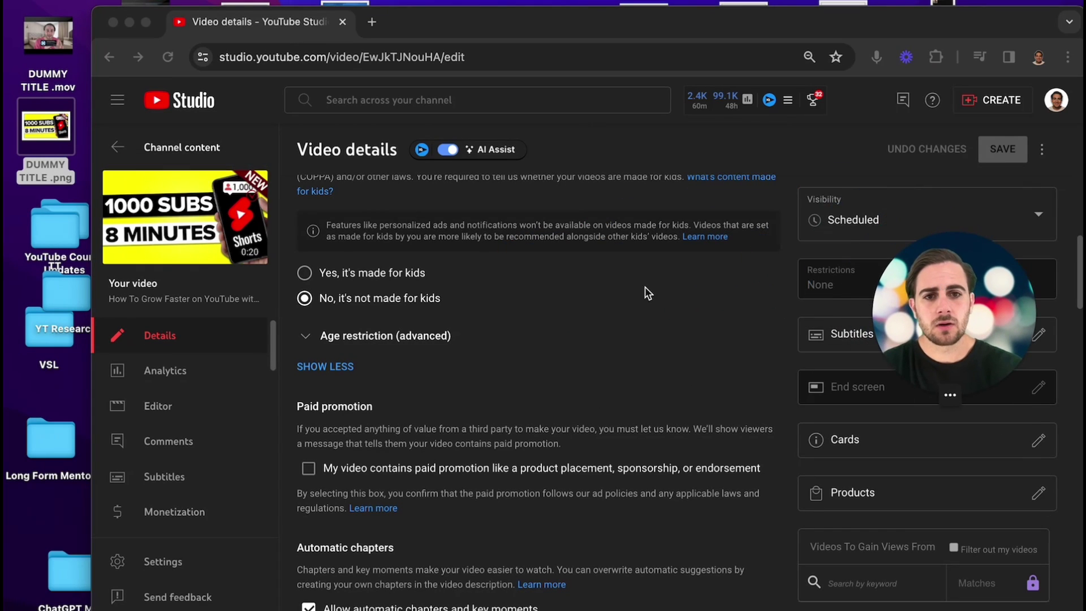
- Open the 8:05 NEW FEATURE video's details and scroll down to Paid promotion
{"action": "left_click", "coordinate": [126, 153]}
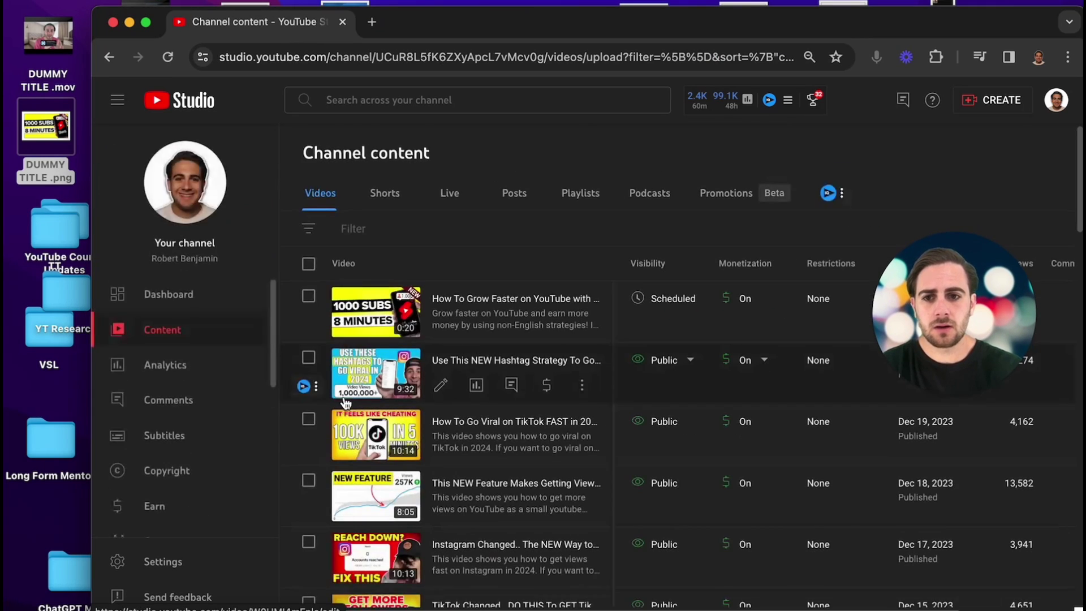
{"action": "scroll", "coordinate": [444, 379], "scroll_direction": "down", "scroll_amount": 1}
{"action": "scroll", "coordinate": [447, 339], "scroll_direction": "down", "scroll_amount": 2}
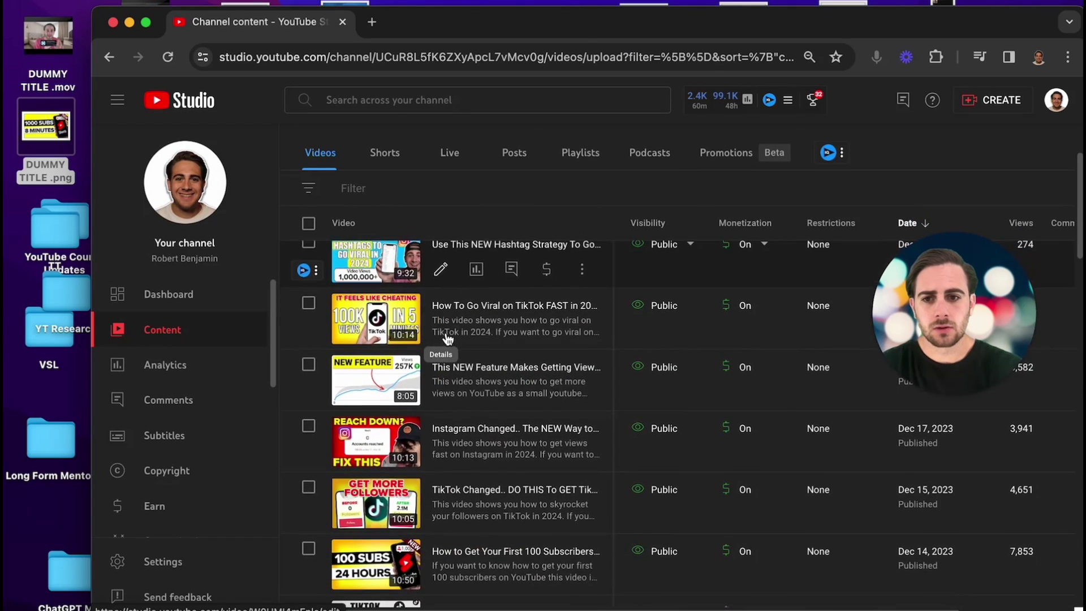
{"action": "scroll", "coordinate": [449, 421], "scroll_direction": "down", "scroll_amount": 1}
{"action": "left_click", "coordinate": [444, 375]}
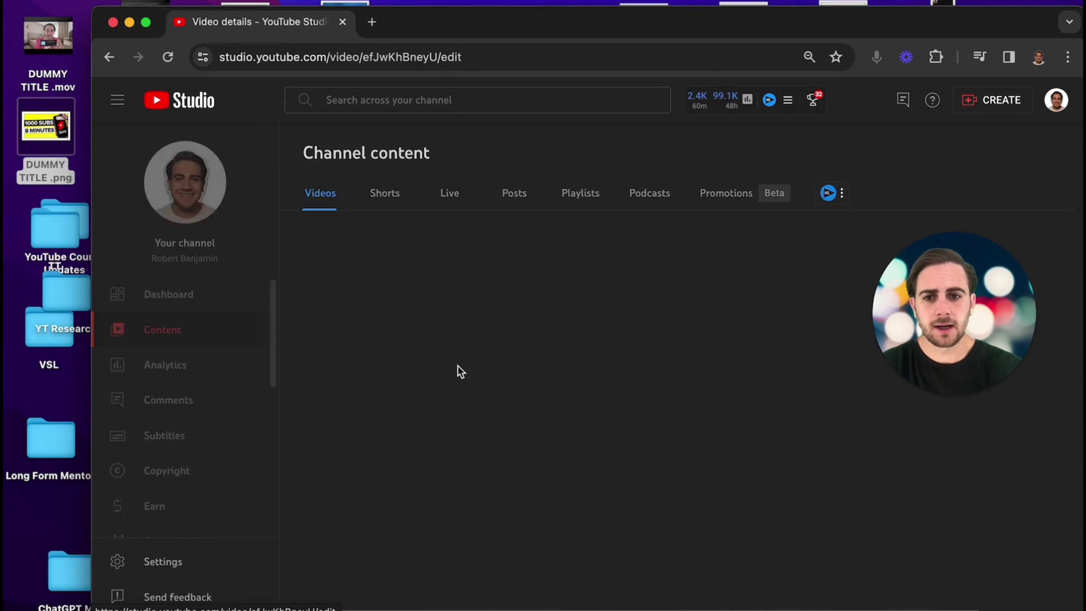
{"action": "scroll", "coordinate": [827, 492], "scroll_direction": "down", "scroll_amount": 5}
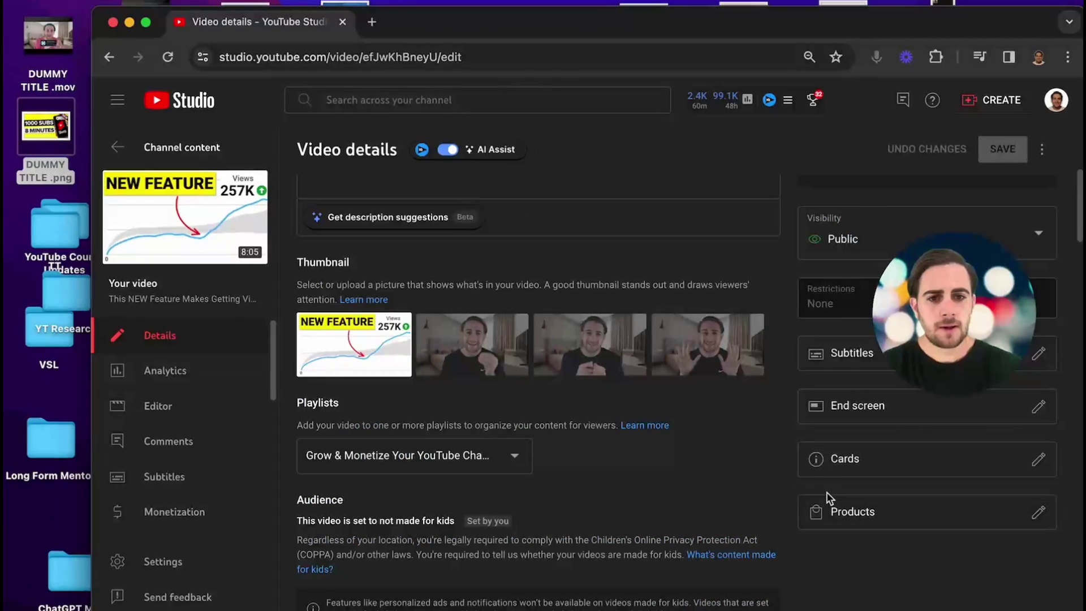
{"action": "scroll", "coordinate": [853, 471], "scroll_direction": "down", "scroll_amount": 7}
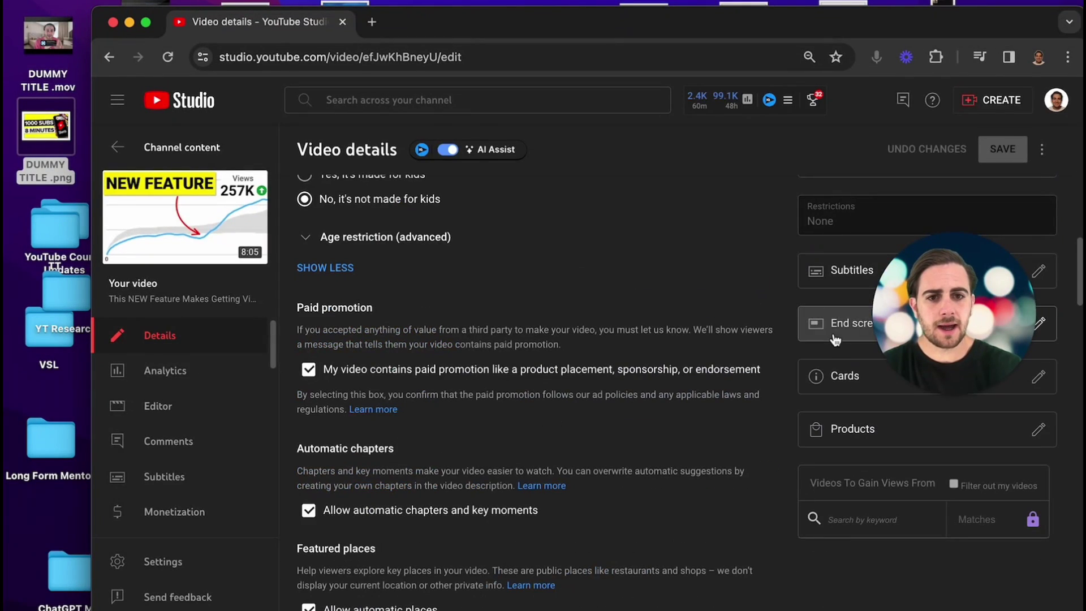
{"action": "left_click", "coordinate": [817, 320]}
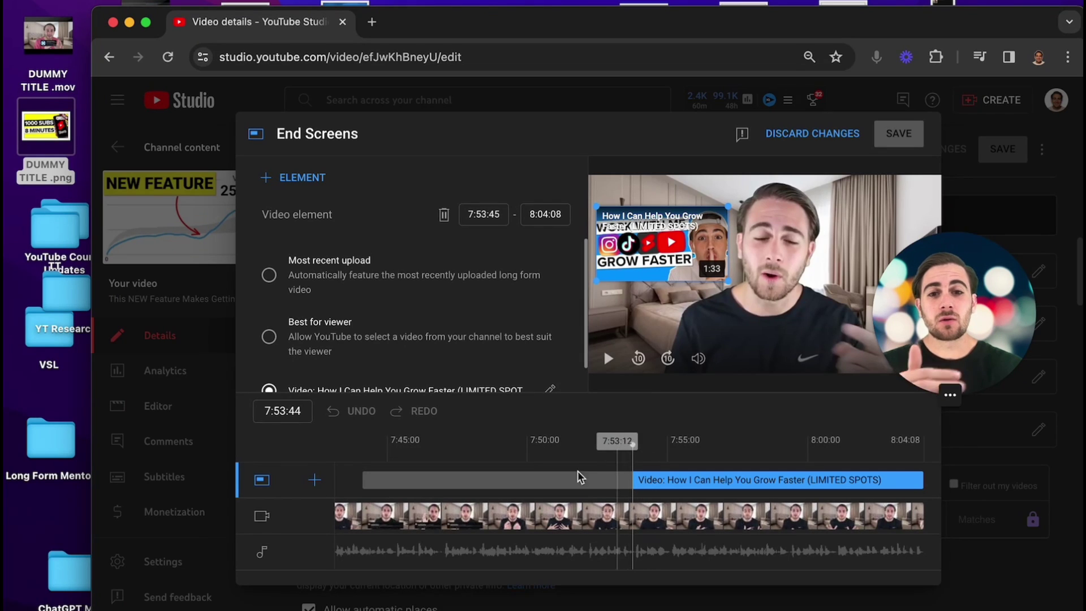
{"action": "left_click", "coordinate": [361, 458]}
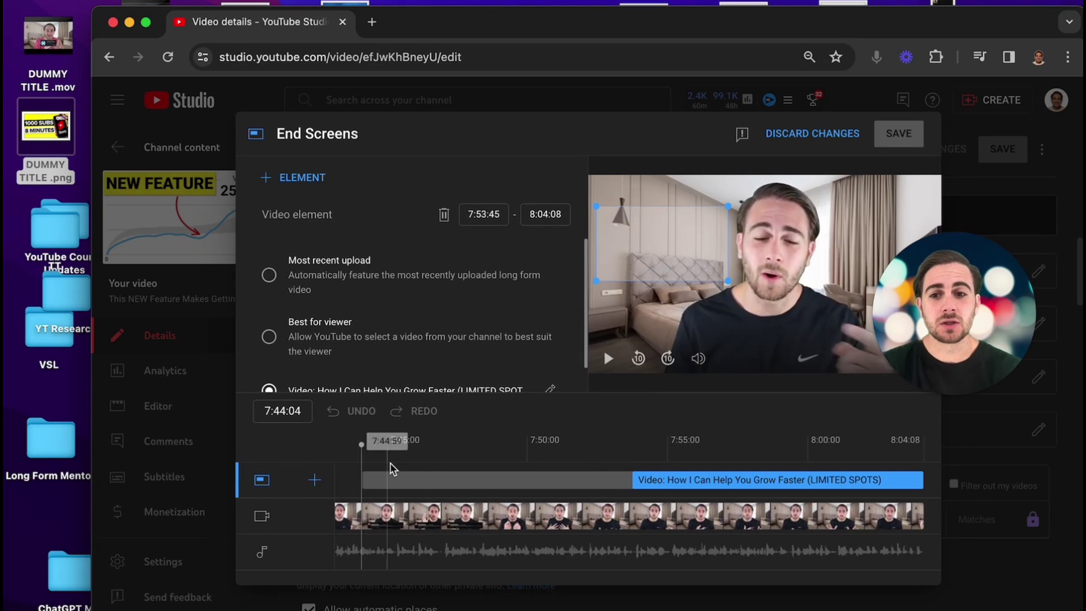
{"action": "left_click_drag", "start_coordinate": [973, 328], "coordinate": [995, 470]}
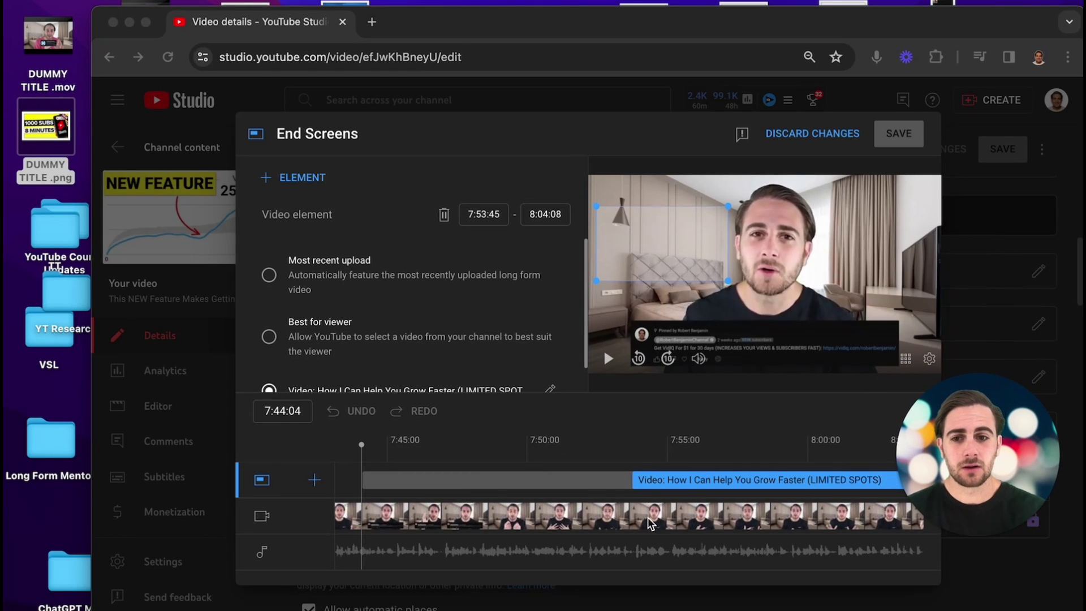
{"action": "left_click", "coordinate": [474, 464]}
{"action": "key", "text": "space"}
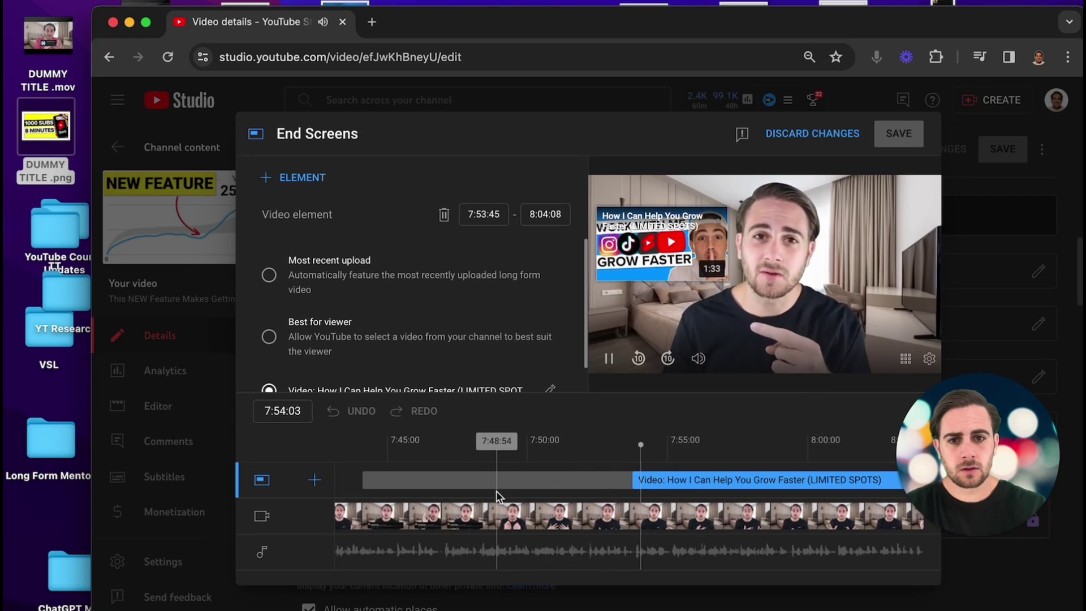
{"action": "key", "text": "space"}
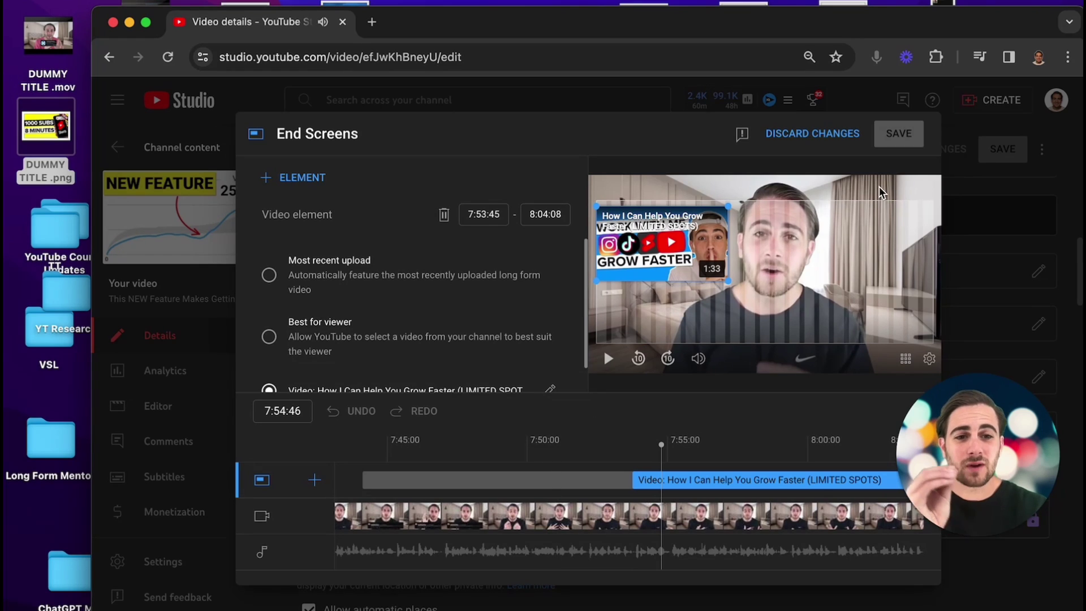
{"action": "left_click_drag", "start_coordinate": [994, 454], "coordinate": [1003, 373]}
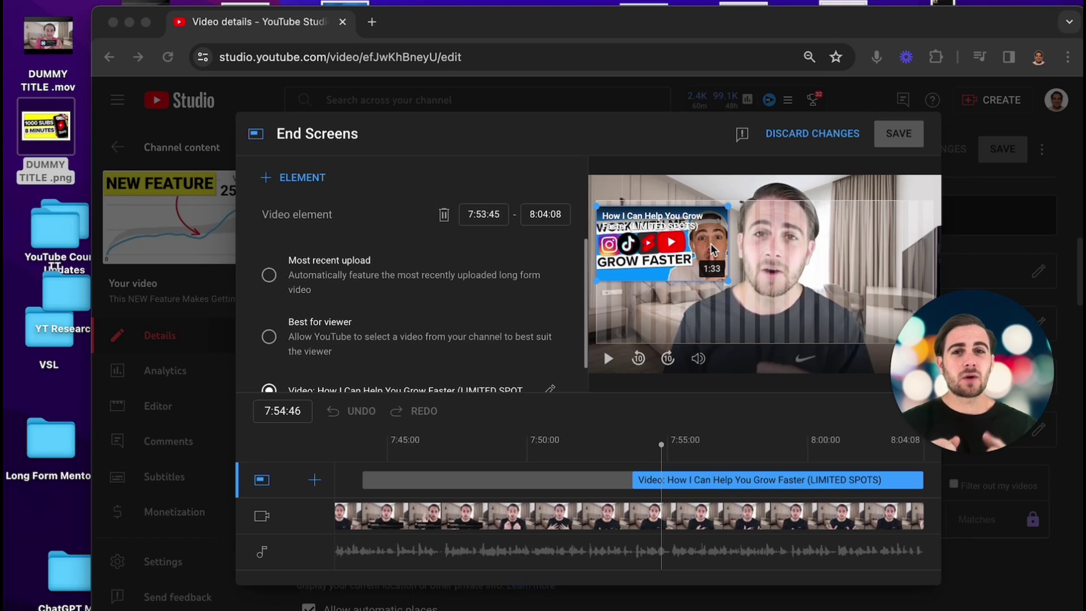
{"action": "left_click", "coordinate": [819, 141]}
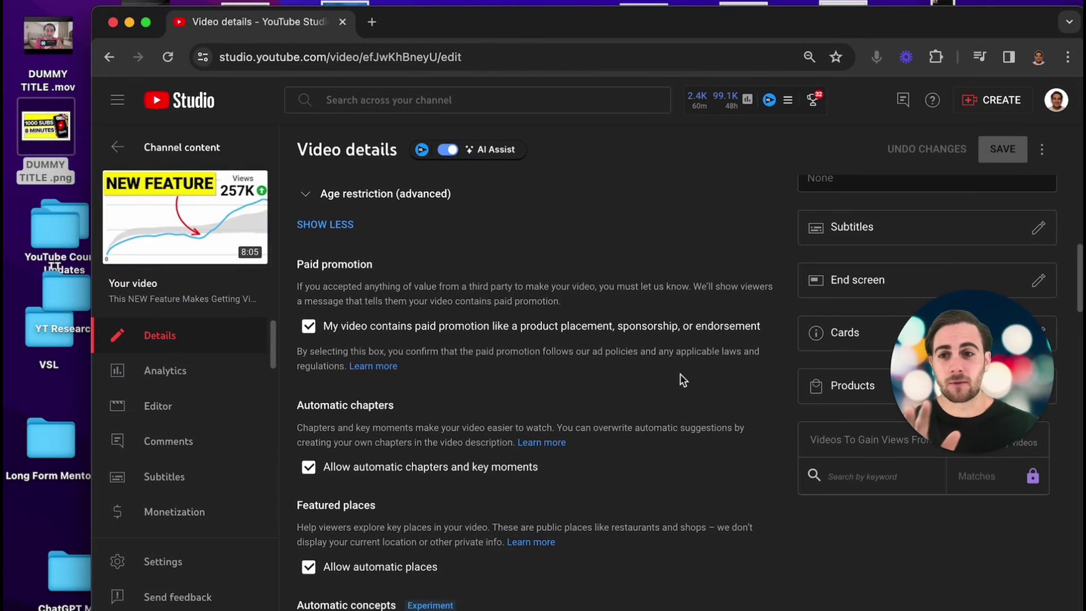
- Check the 1000 SUBS Short's scheduled visibility, then open the Instagram hashtag strategy video's details
{"action": "left_click", "coordinate": [159, 148]}
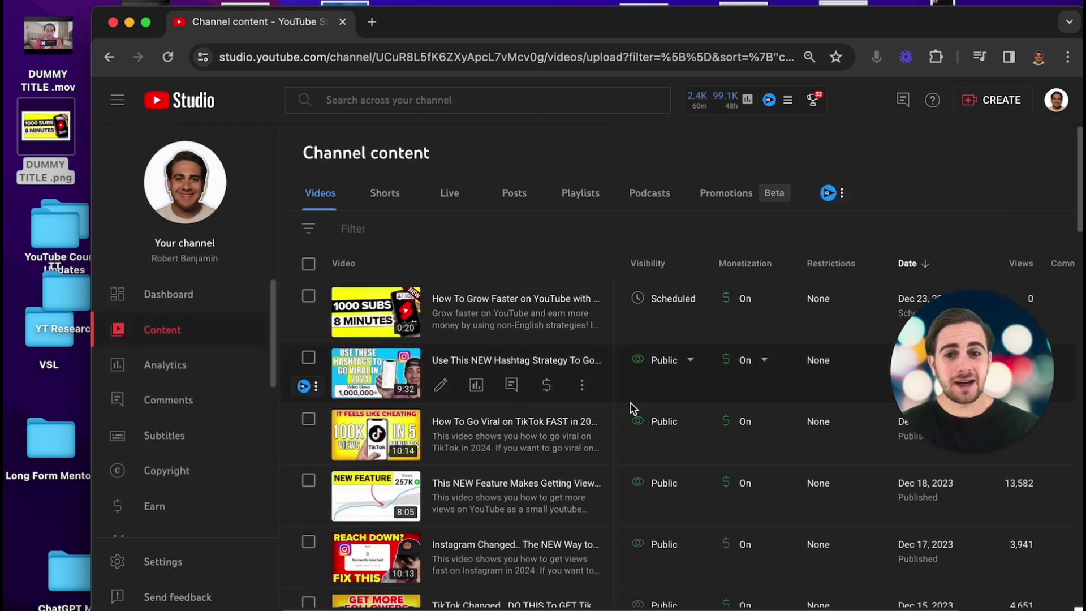
{"action": "left_click", "coordinate": [440, 324]}
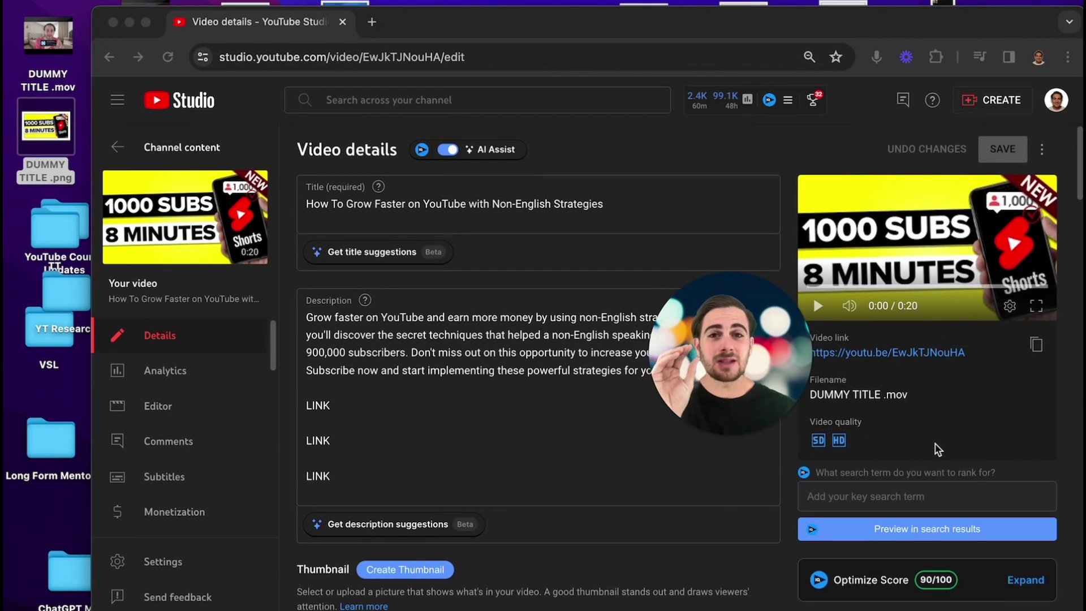
{"action": "scroll", "coordinate": [937, 449], "scroll_direction": "down", "scroll_amount": 10}
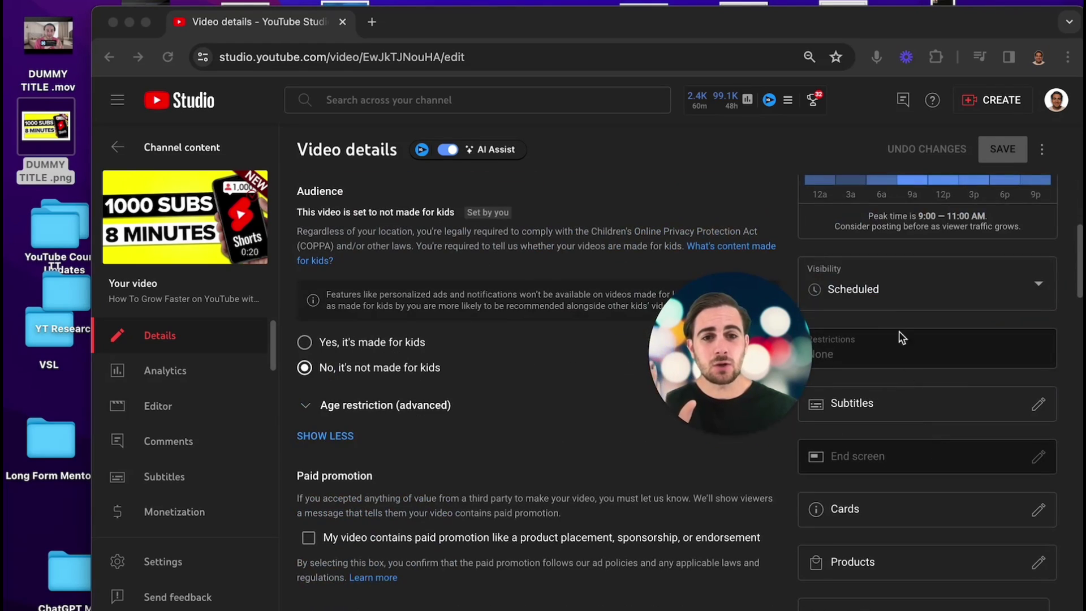
{"action": "left_click", "coordinate": [922, 294]}
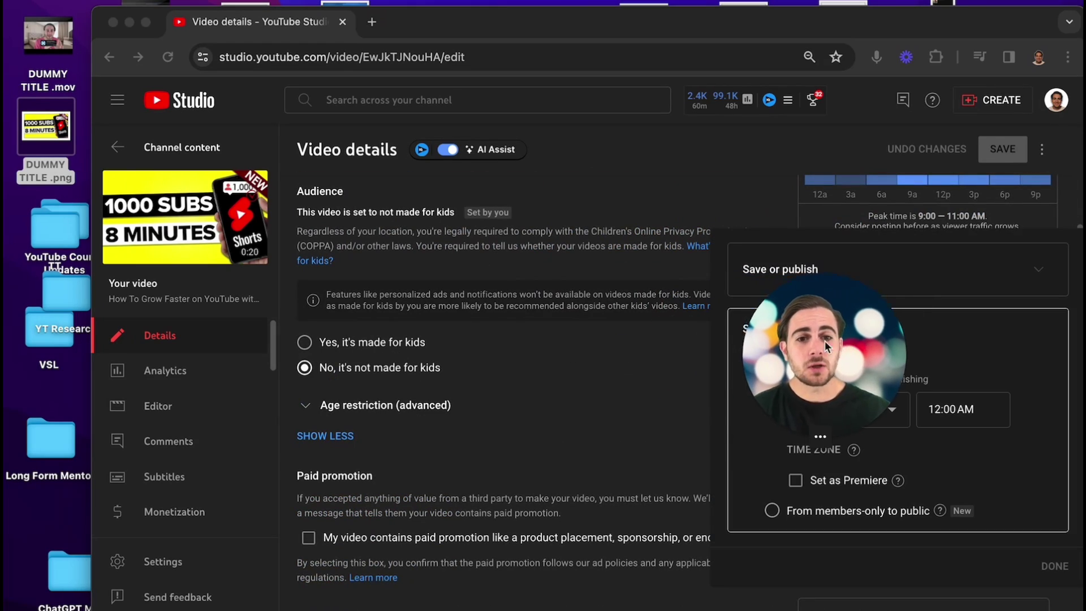
{"action": "left_click_drag", "start_coordinate": [824, 340], "coordinate": [663, 422]}
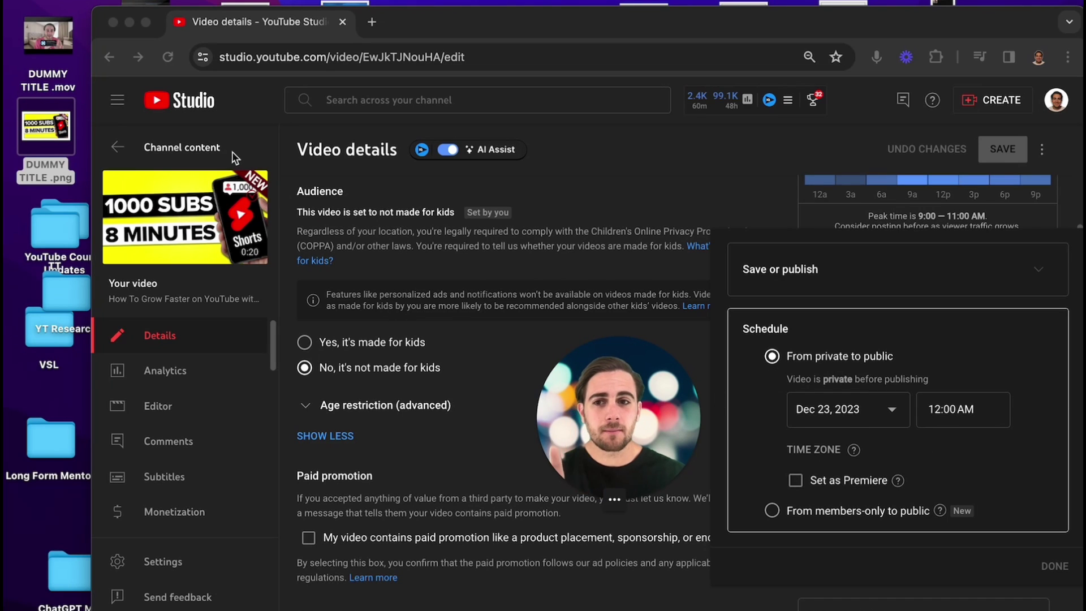
{"action": "left_click", "coordinate": [212, 150]}
{"action": "left_click", "coordinate": [164, 149]}
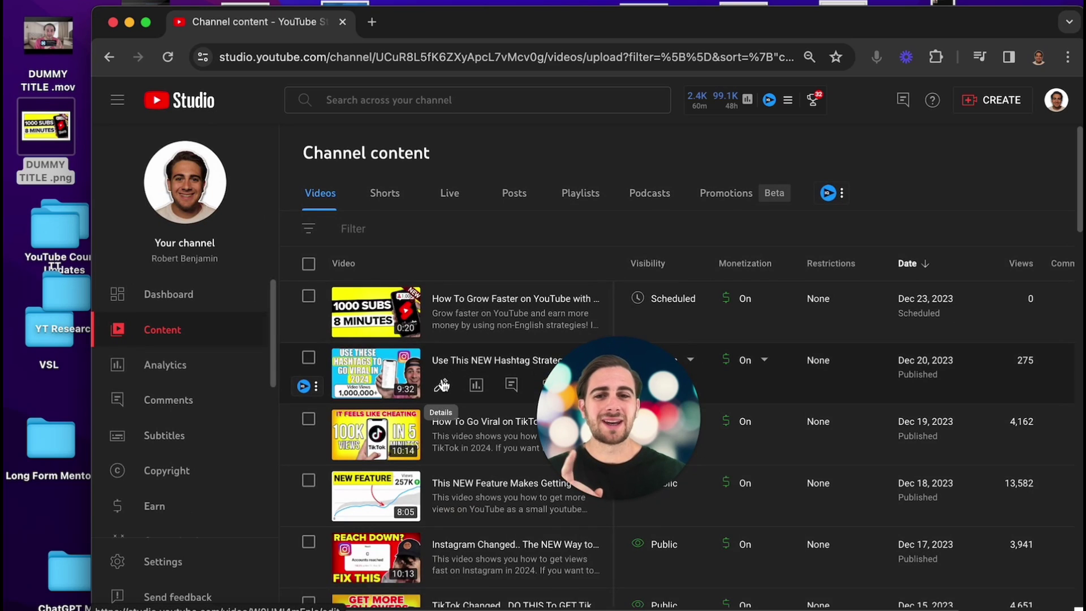
{"action": "left_click", "coordinate": [457, 362]}
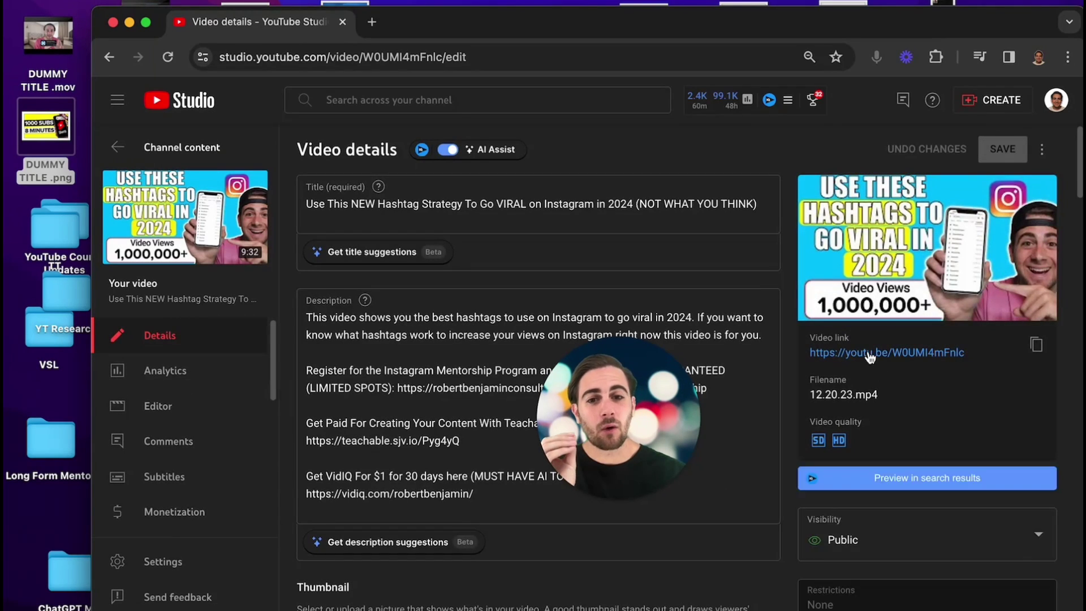
- Open the hashtag video's watch page, pause playback, and select the pinned free-course comment
{"action": "left_click", "coordinate": [848, 349]}
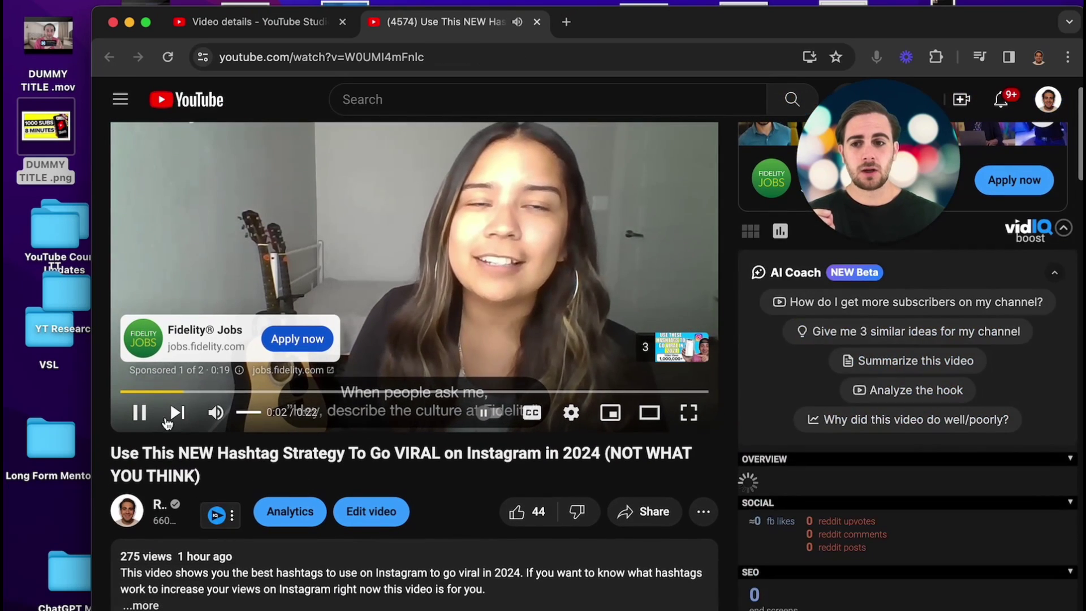
{"action": "left_click", "coordinate": [136, 413]}
{"action": "scroll", "coordinate": [272, 487], "scroll_direction": "down", "scroll_amount": 5}
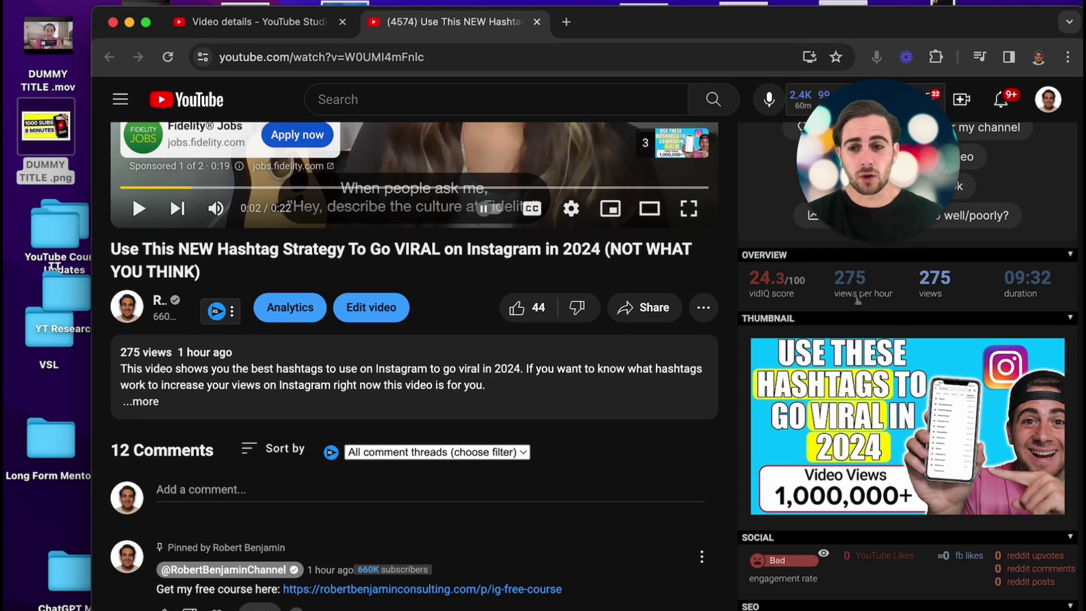
{"action": "triple_click", "coordinate": [245, 591]}
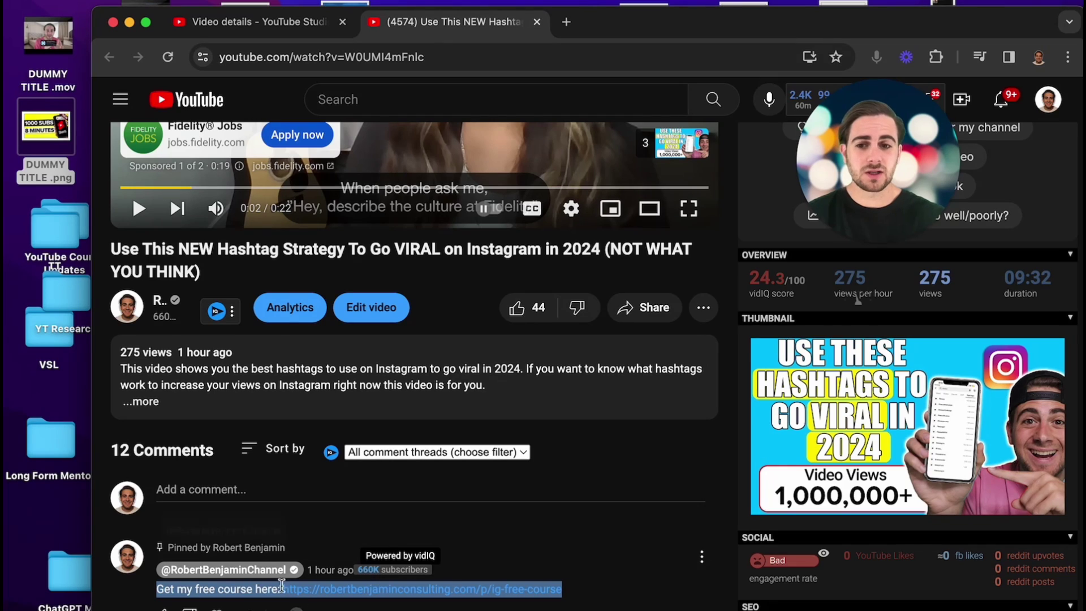